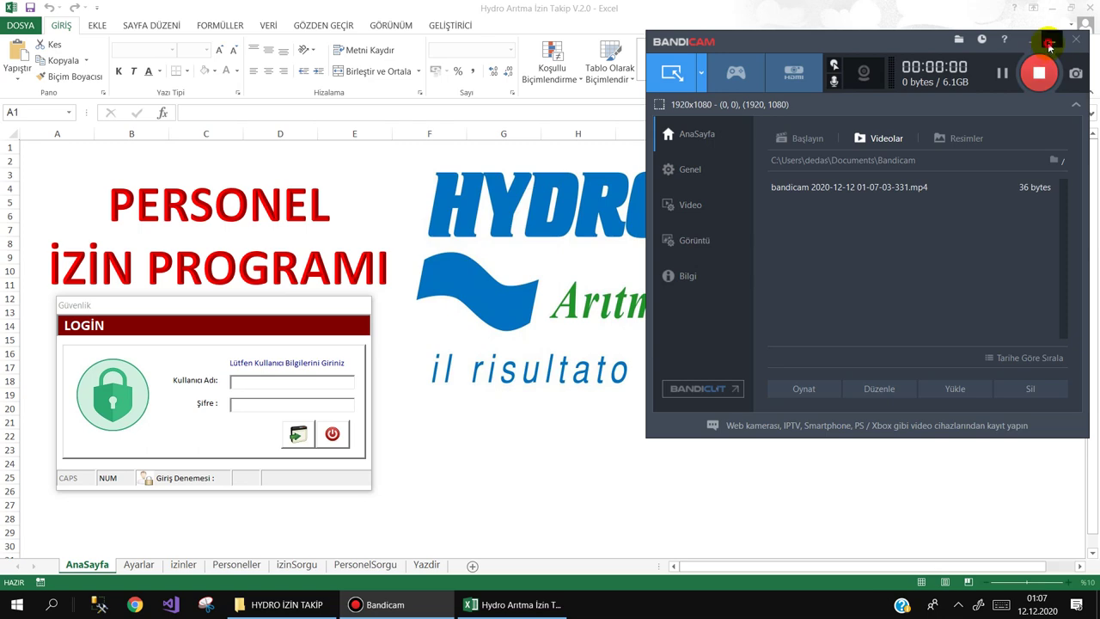
Log in to the leave tracker with the user name and password on the LOGİN form
click(1052, 41)
click(246, 383)
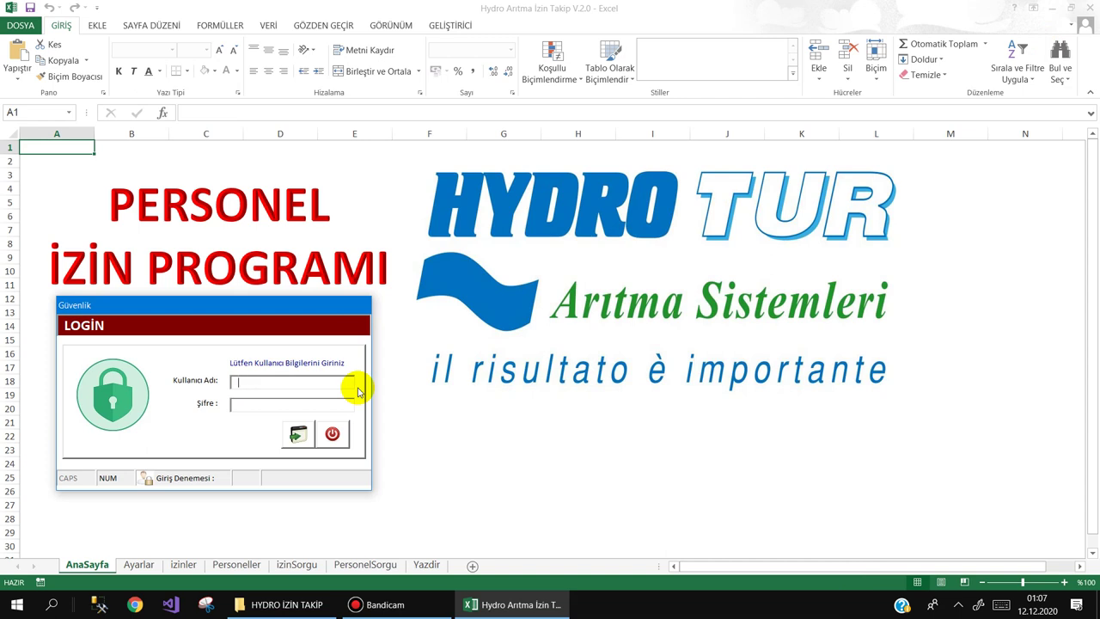
text(Murat)
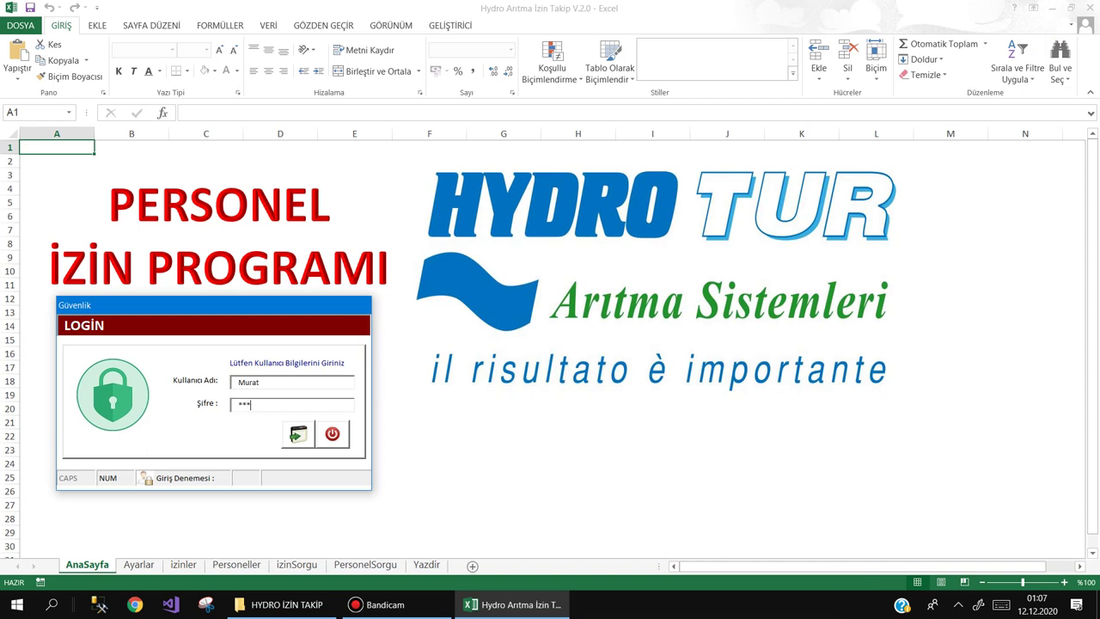
text(4)
key(Return)
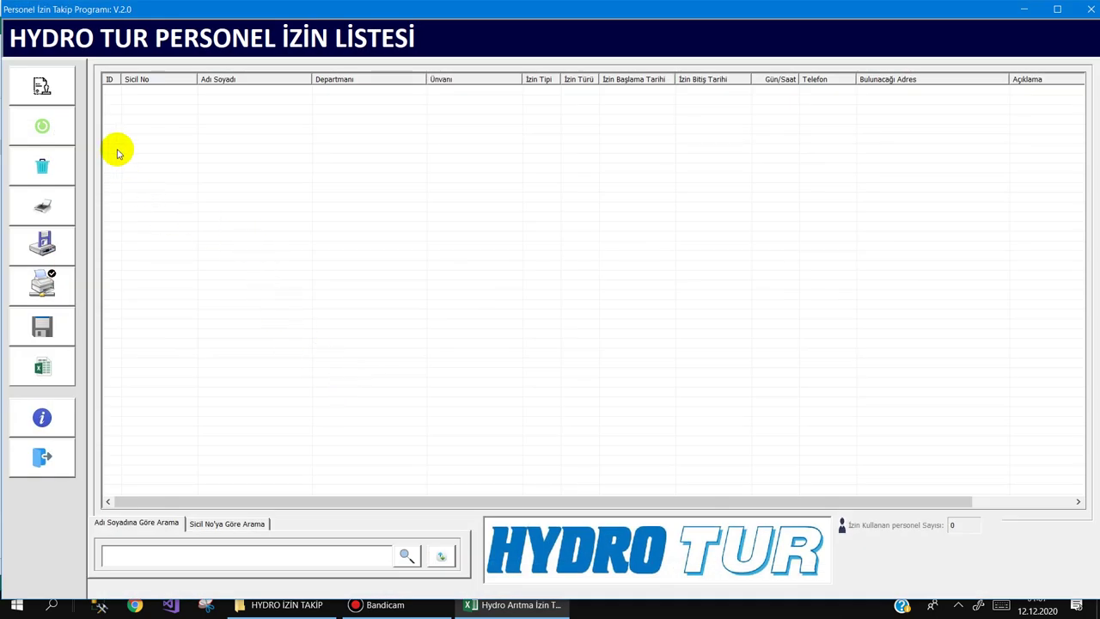
Open a new personnel form, enter Sicil No and name, and pick Teknik Servis and Usta
click(45, 86)
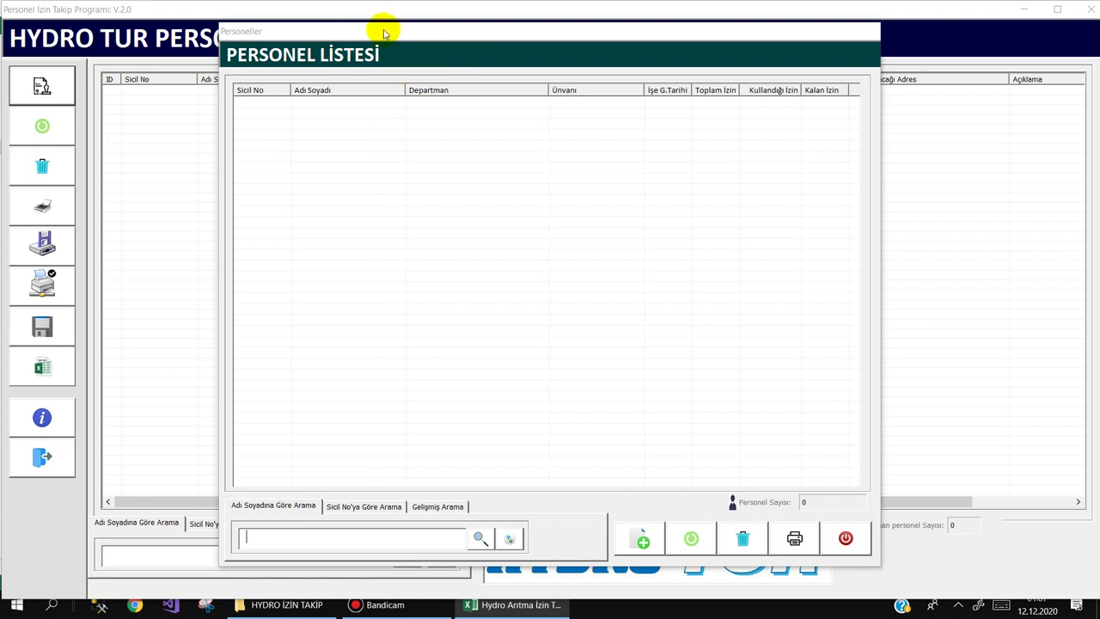
drag(384, 33, 463, 15)
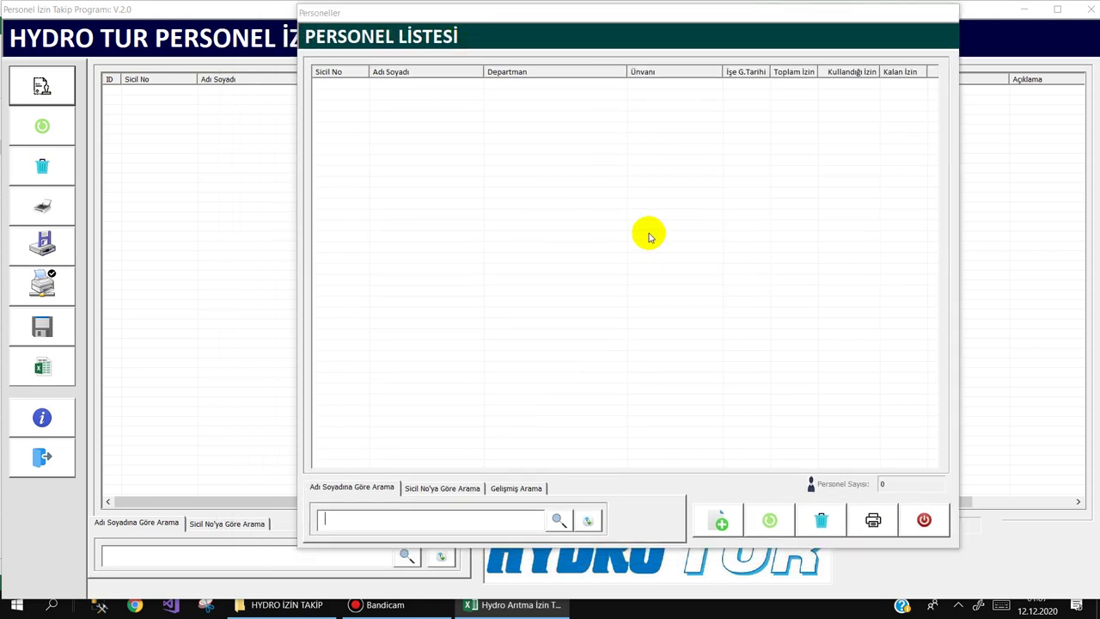
click(721, 521)
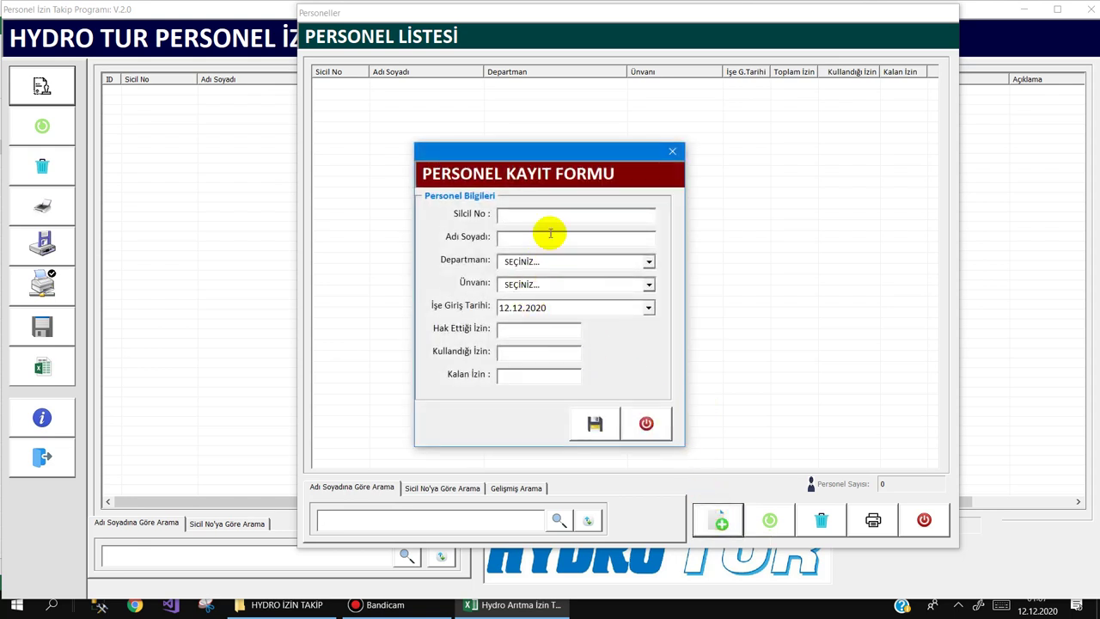
text(343453435)
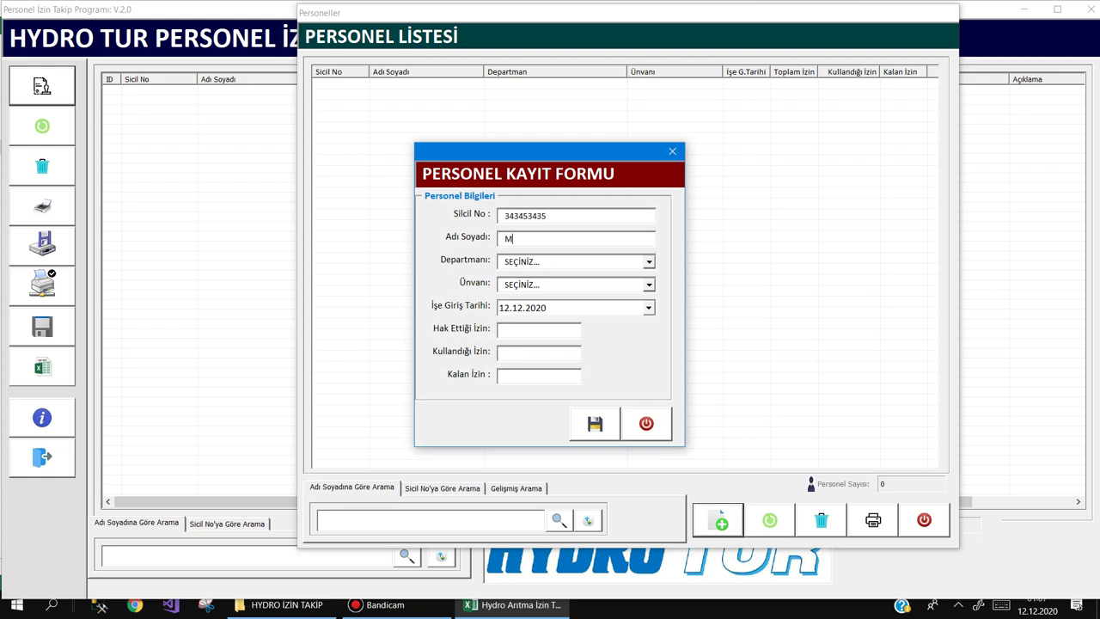
key(Tab)
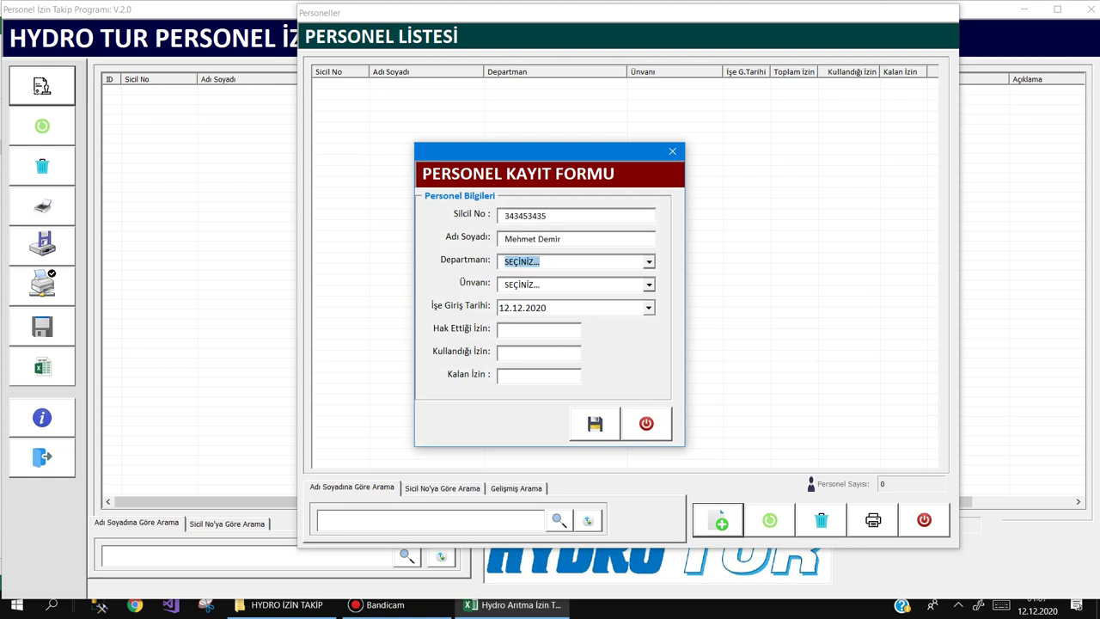
key(Down)
key(Down)
key(Down)
key(Down)
key(Down)
key(Down)
key(Tab)
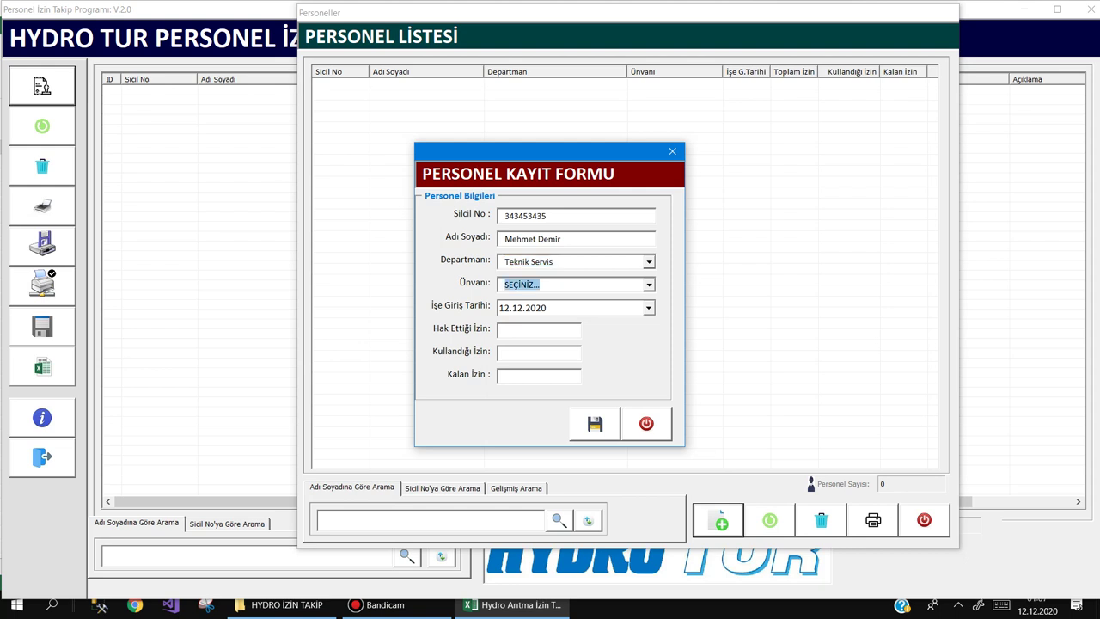
key(Down)
key(Down)
key(Down)
key(Down)
key(Down)
key(Tab)
Set hire date 1.01.2015 and used leave 50, then save the employee
text(1)
key(Right)
text(01)
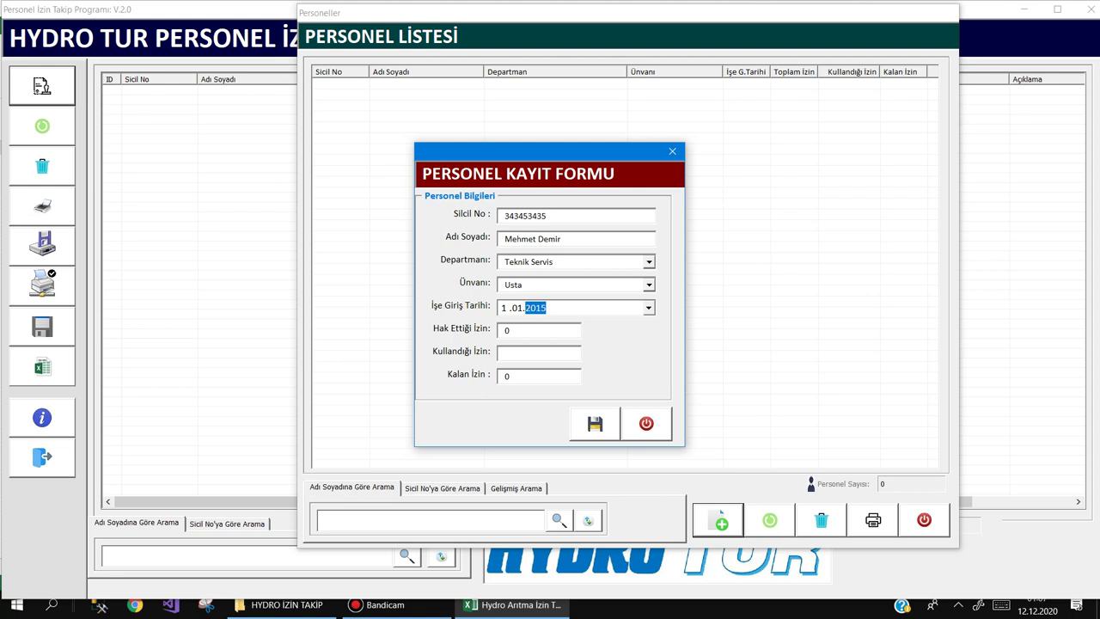
key(Tab)
text(50)
key(Tab)
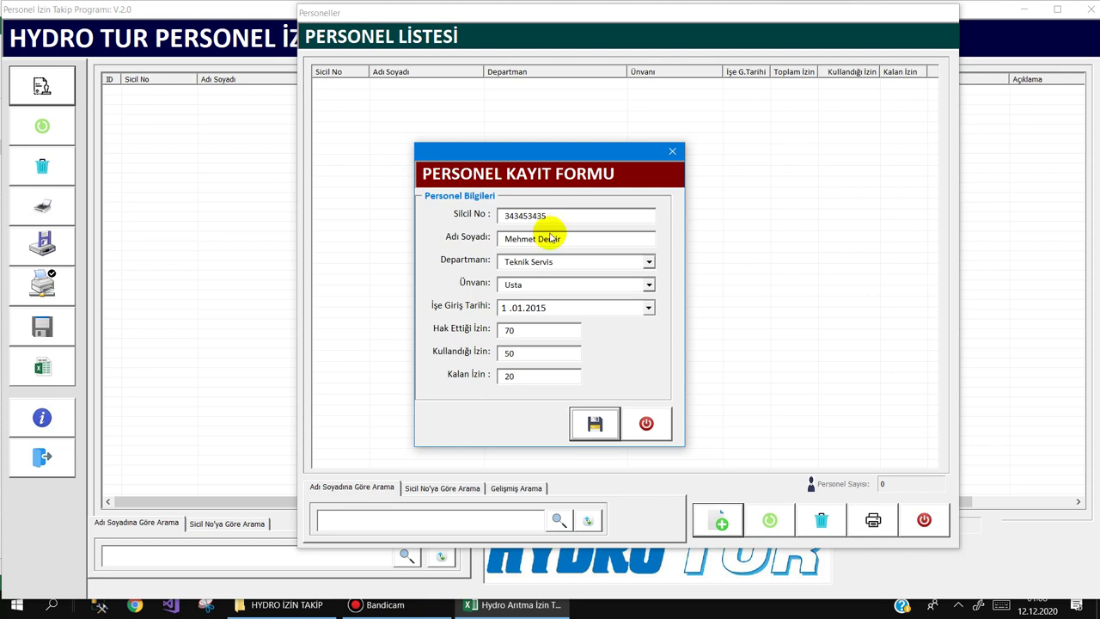
key(Return)
key(Return)
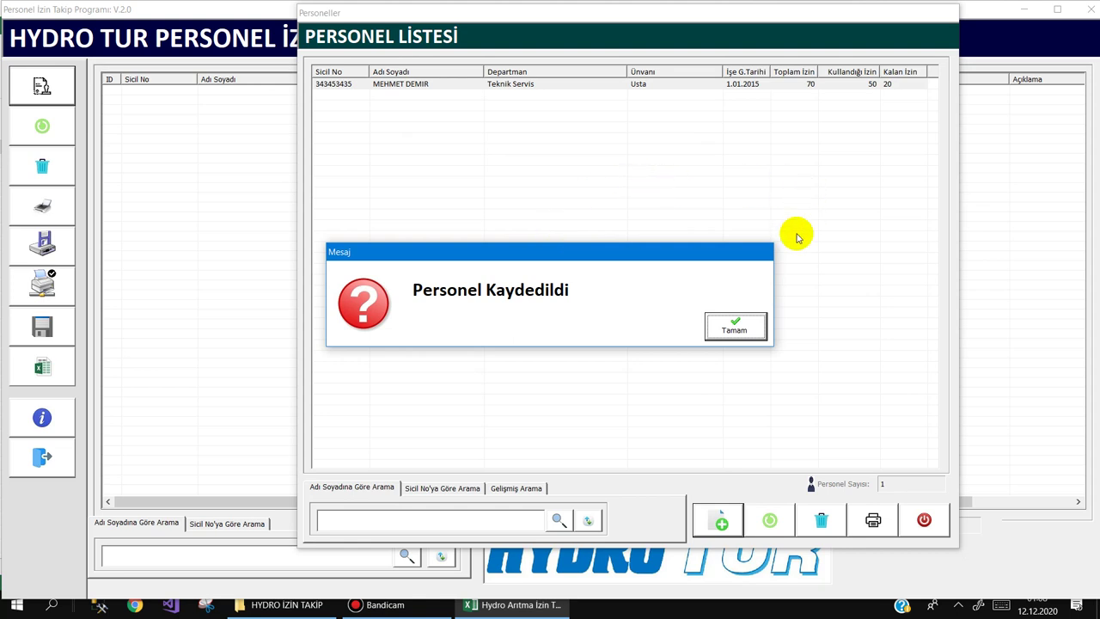
Dismiss the saved message, open a blank employee form, and enter Sicil No and name
click(735, 325)
click(898, 83)
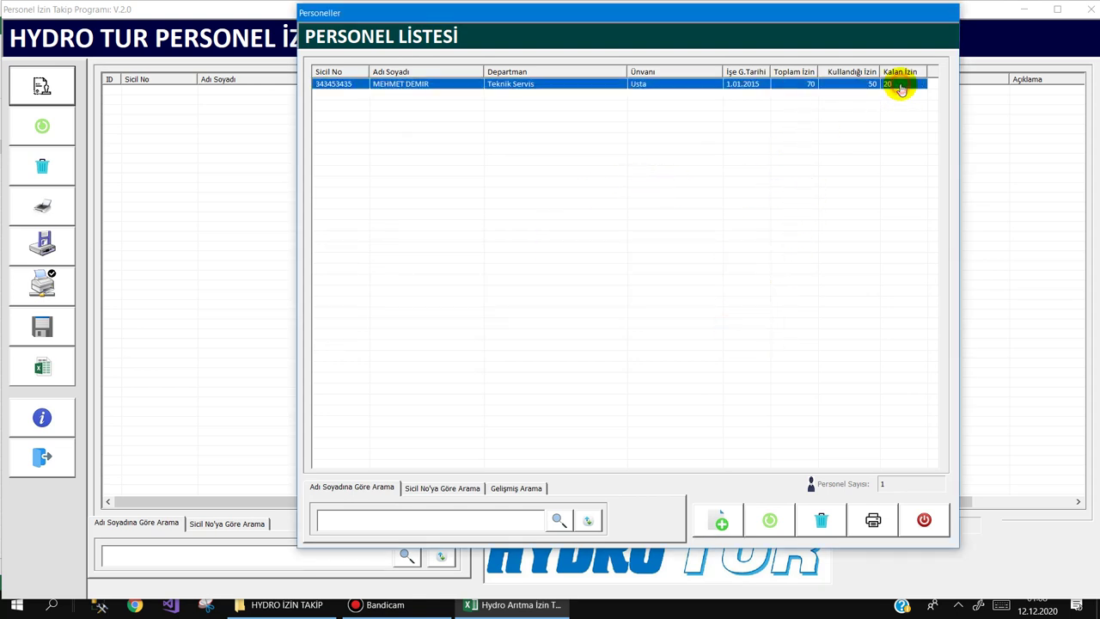
click(719, 520)
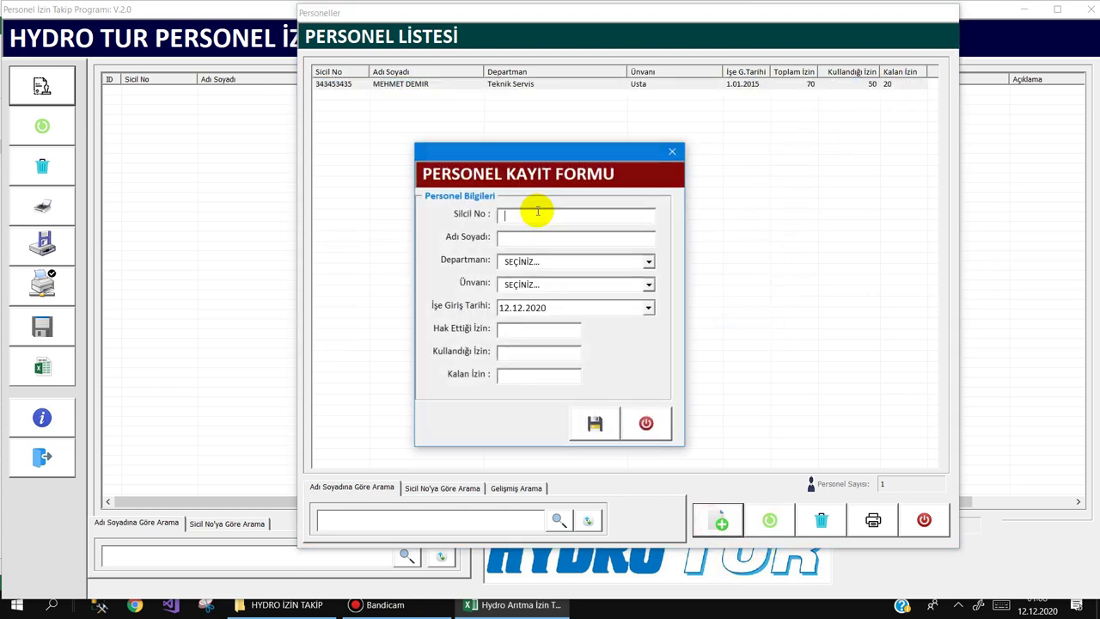
text(567856786)
key(Tab)
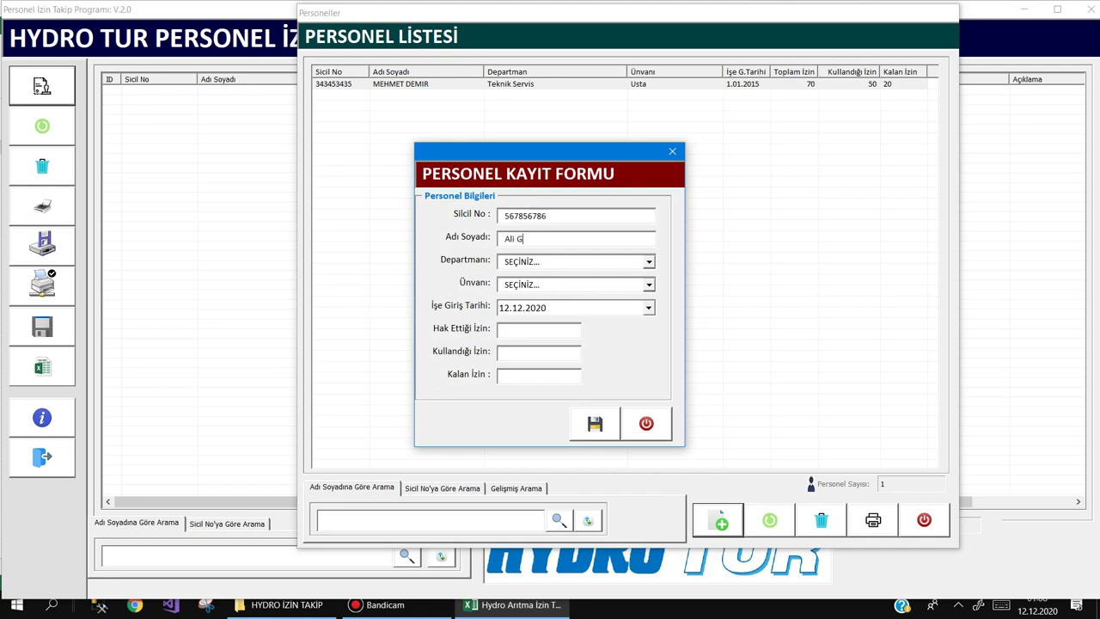
text(ş)
key(Tab)
key(Down)
key(Tab)
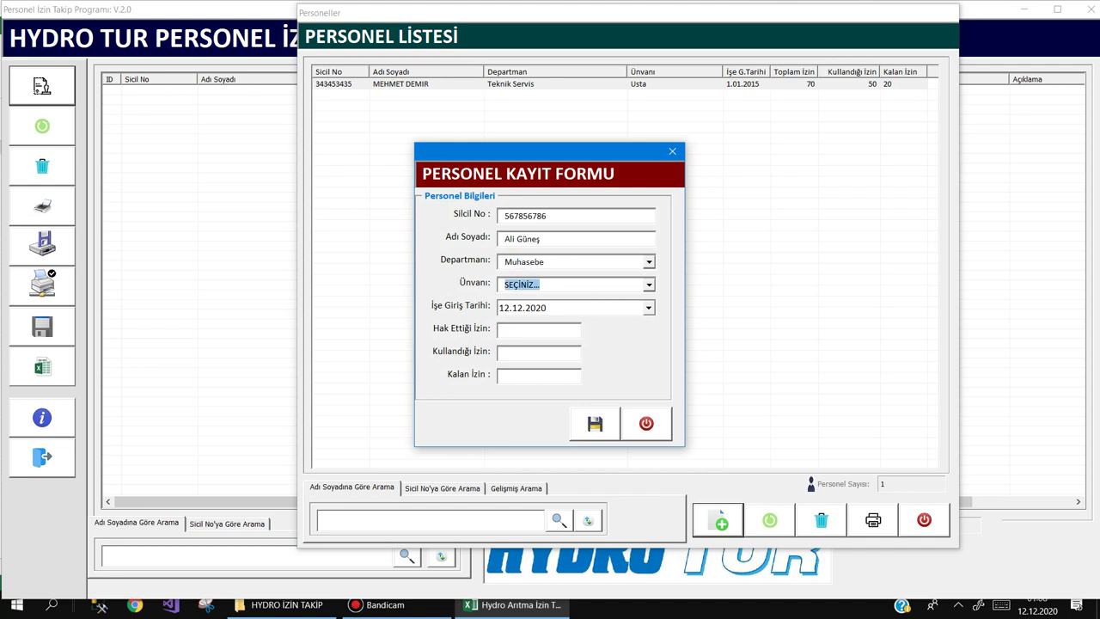
key(Down)
Set the department to Satış ve Pazarlama and the job title to Tekniker
key(Down)
key(Down)
key(Down)
key(Down)
key(shift+Tab)
key(Down)
key(Tab)
key(shift+Tab)
key(shift+Tab)
key(Tab)
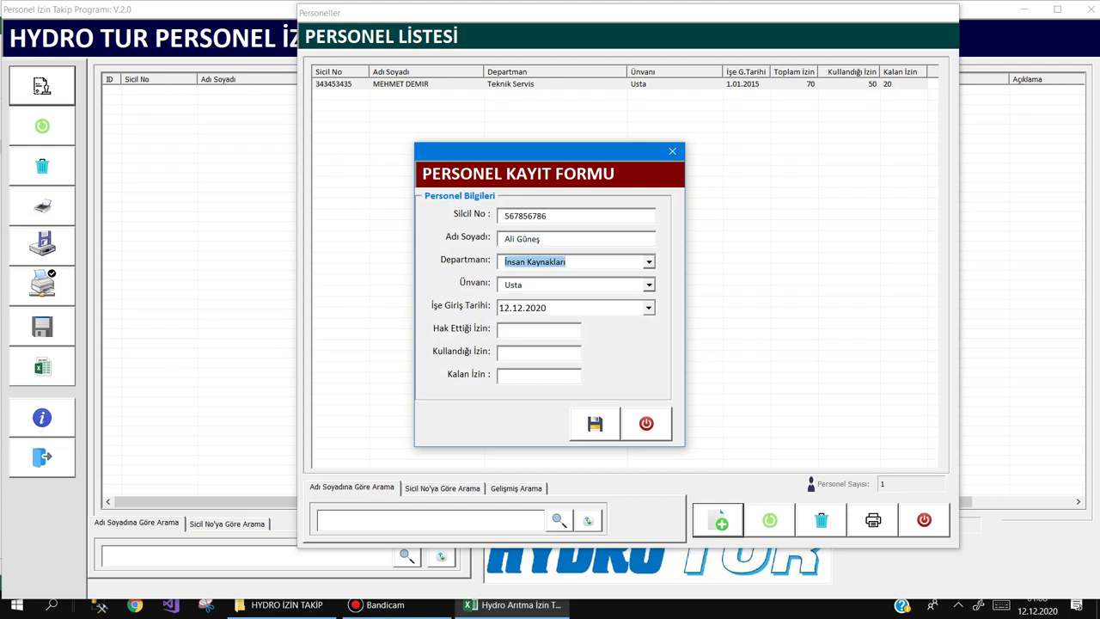
key(Down)
key(Down)
key(Down)
key(Up)
key(Tab)
key(Down)
key(Down)
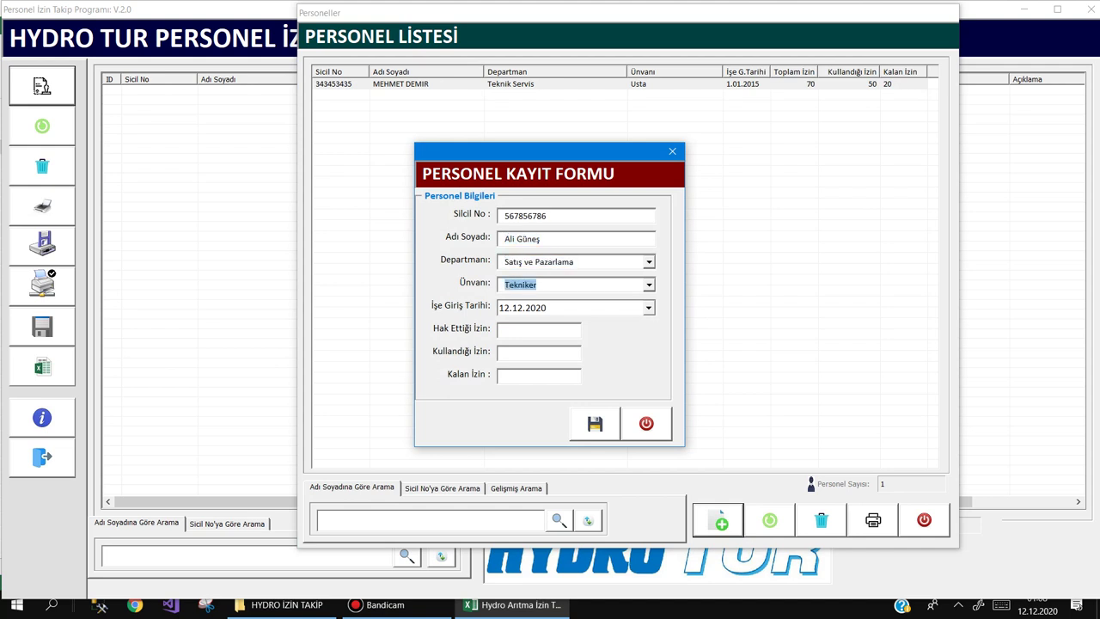
Enter hire date 1.01.2019 with 4 days used leave, and save the second employee
key(Tab)
text(1)
key(Right)
key(Right)
text(2)
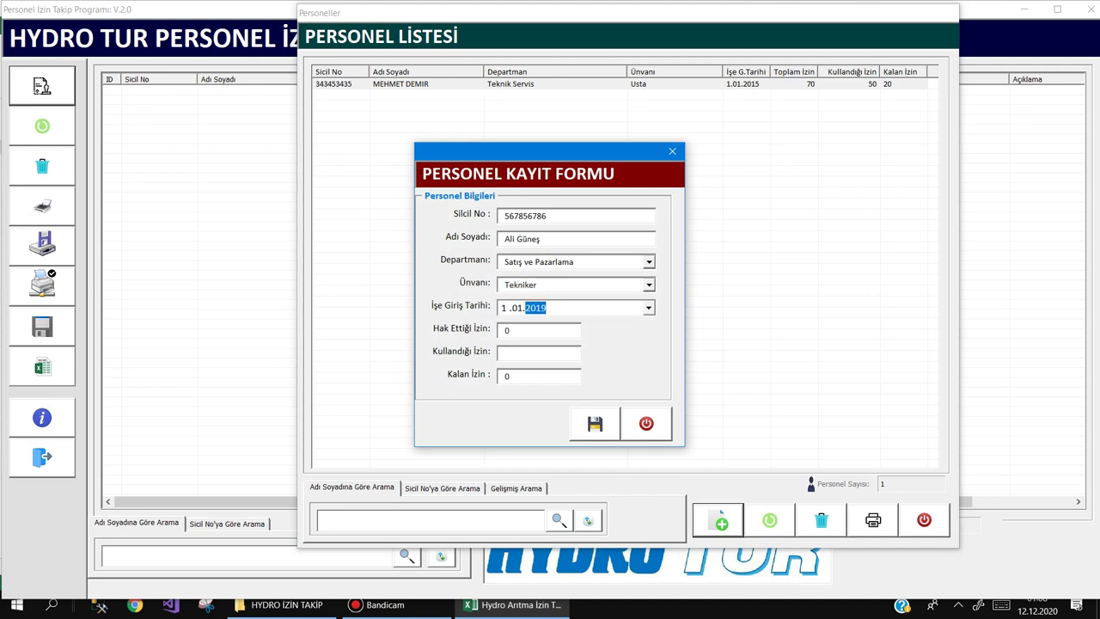
key(Tab)
key(Tab)
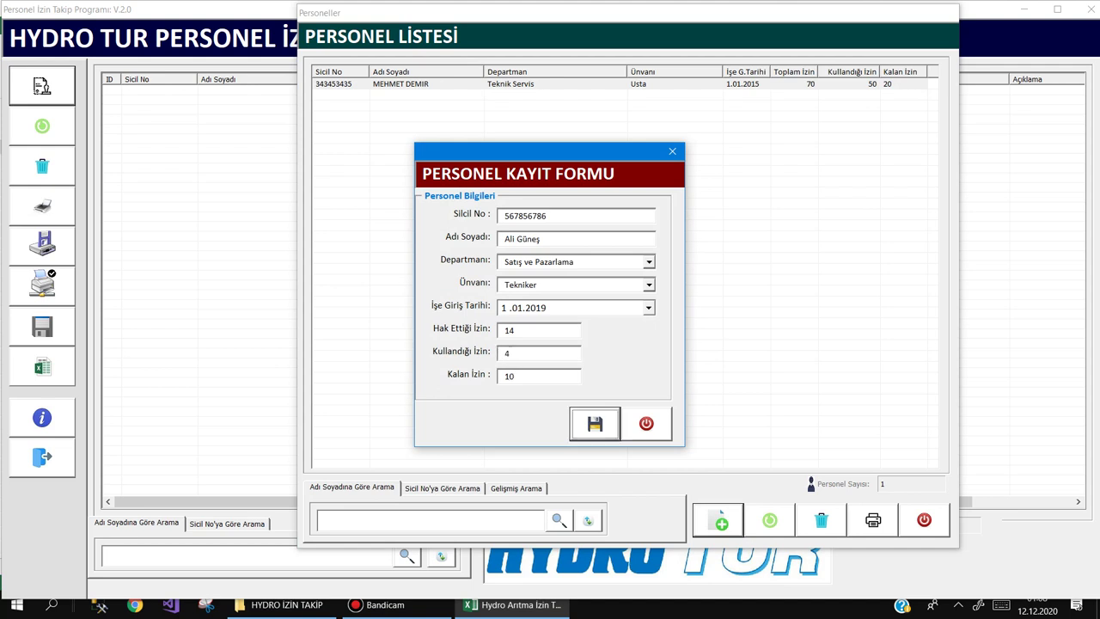
key(Return)
key(Return)
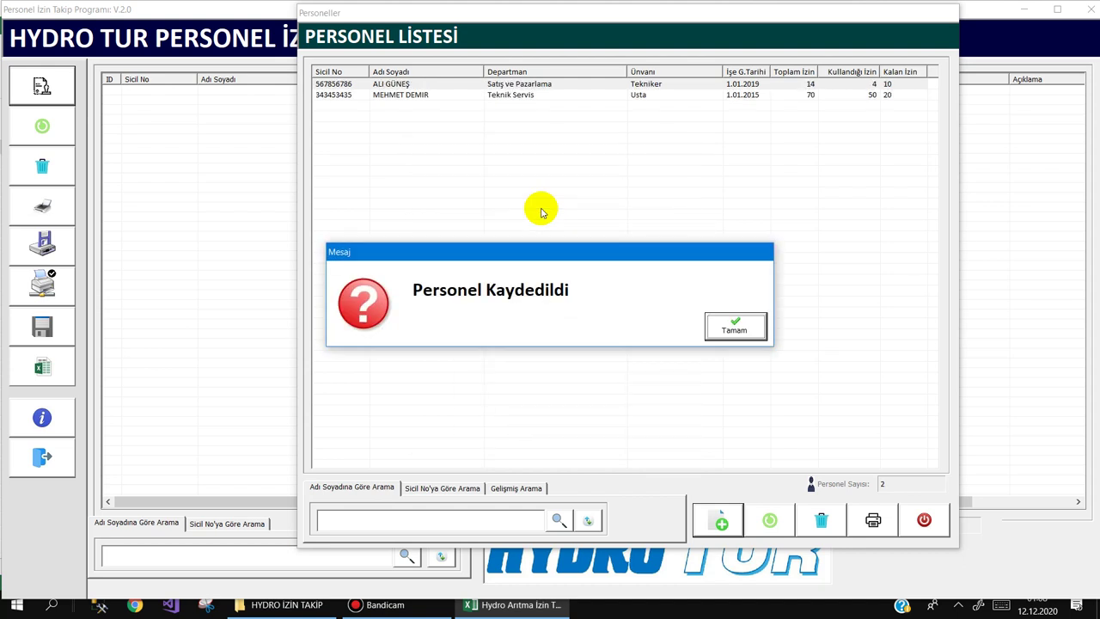
key(Return)
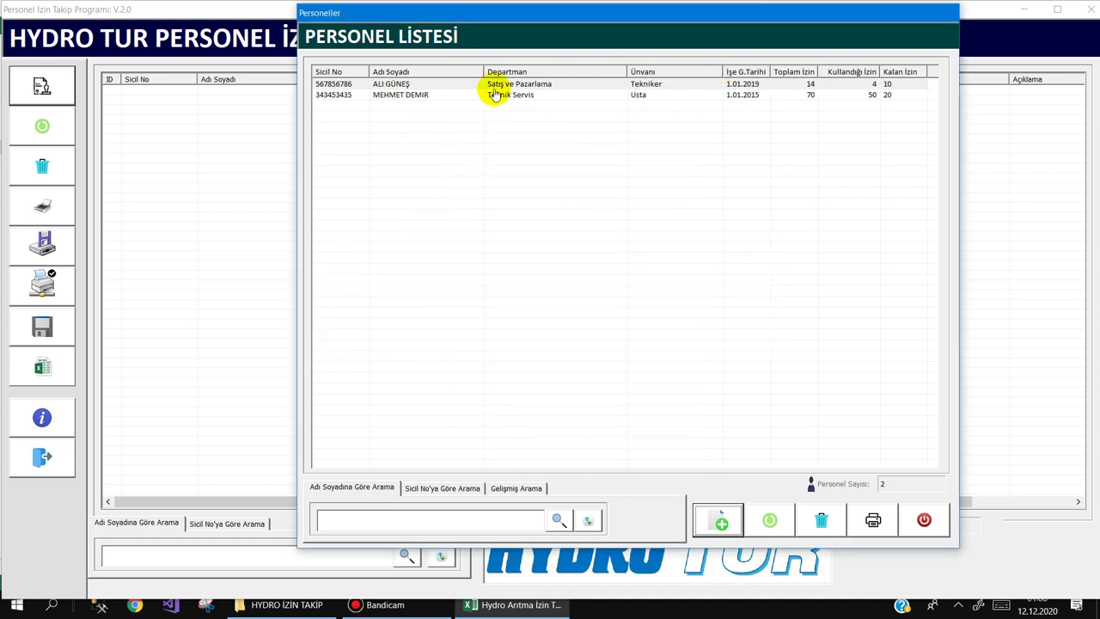
Start a leave entry for the Tekniker employee with type Günlük and kind Yıllık
click(923, 520)
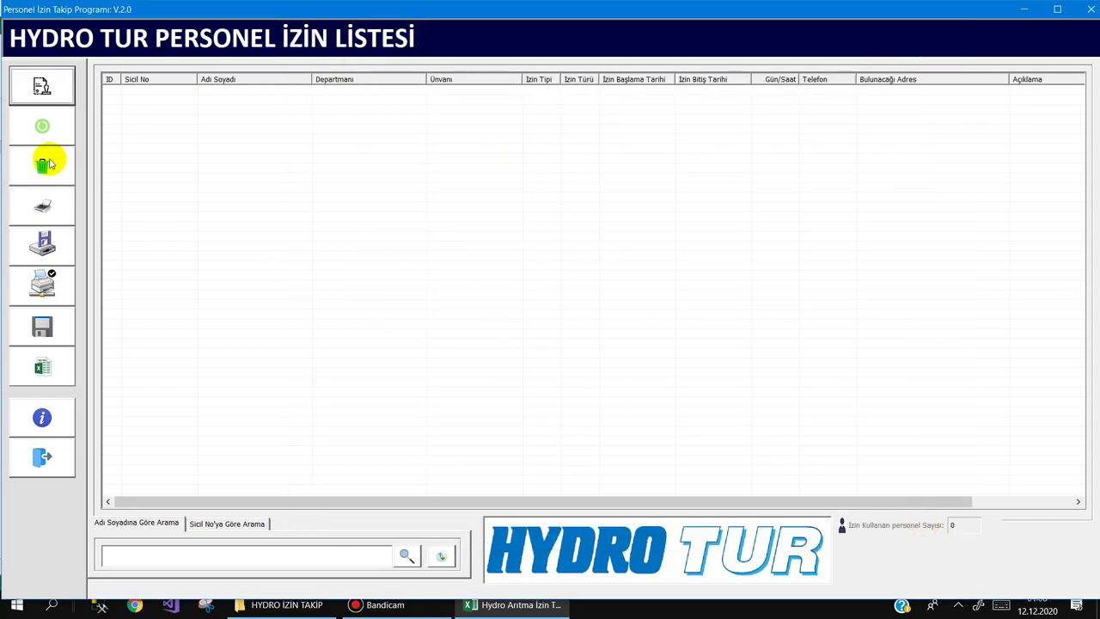
click(42, 86)
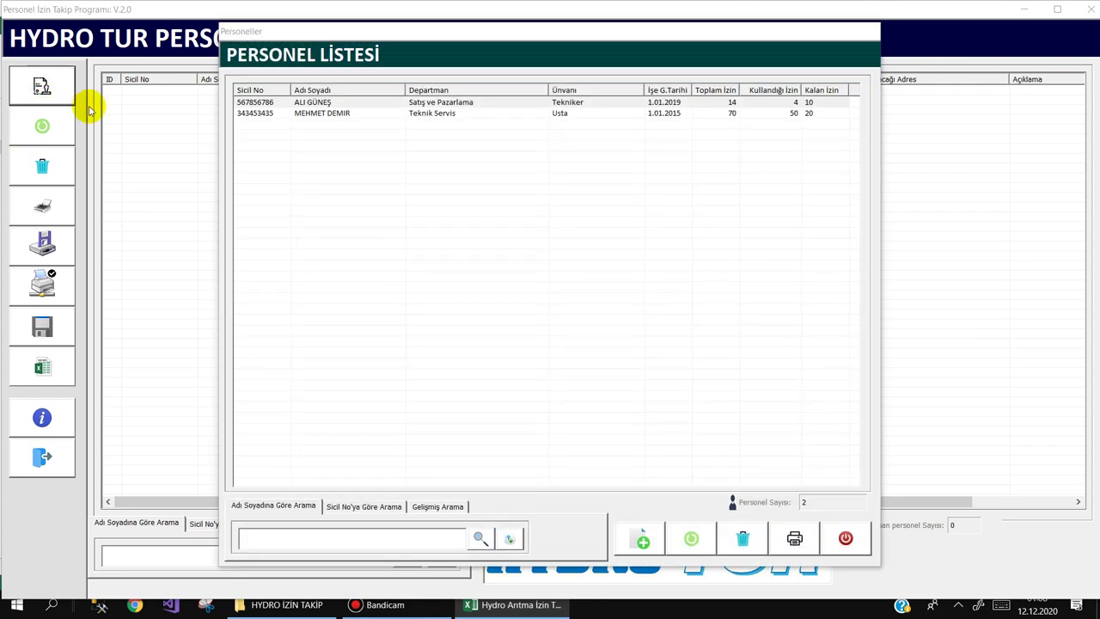
double_click(331, 103)
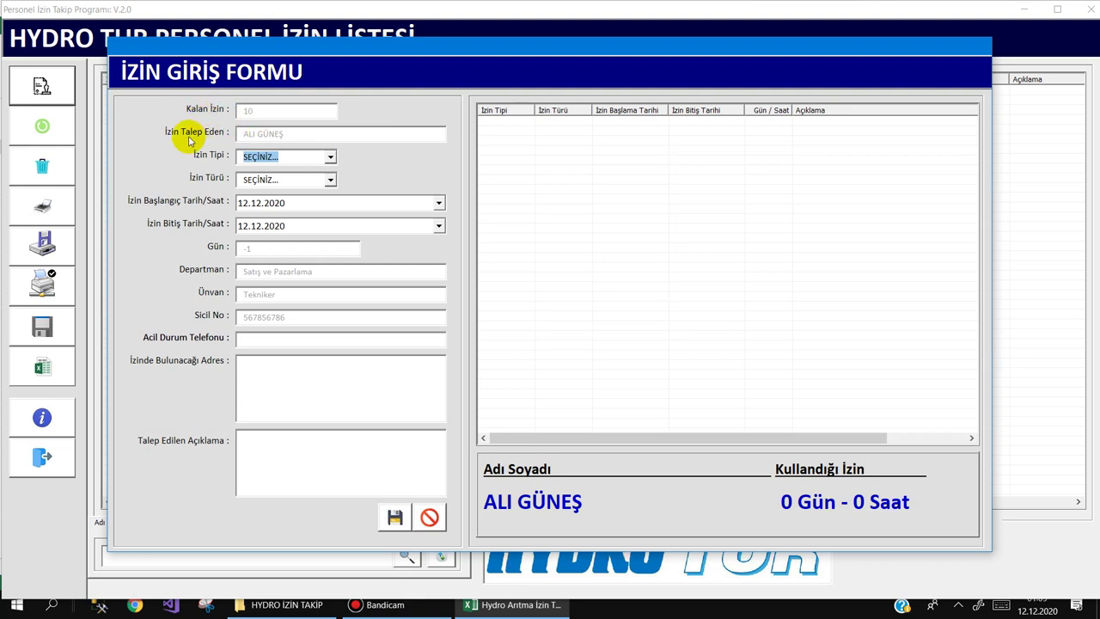
click(329, 156)
click(272, 185)
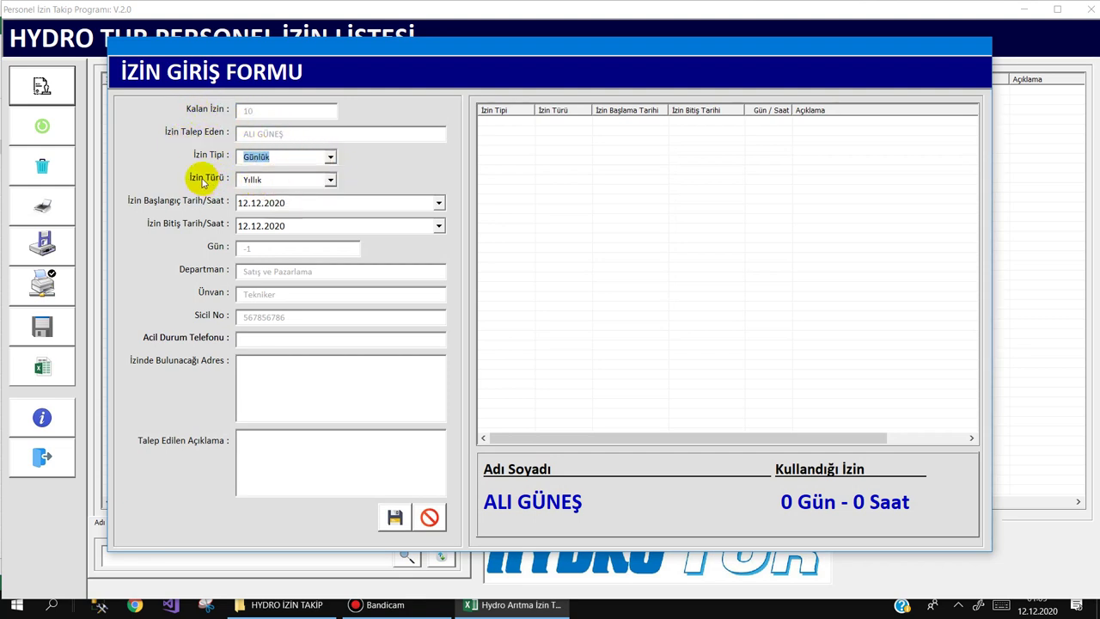
click(331, 180)
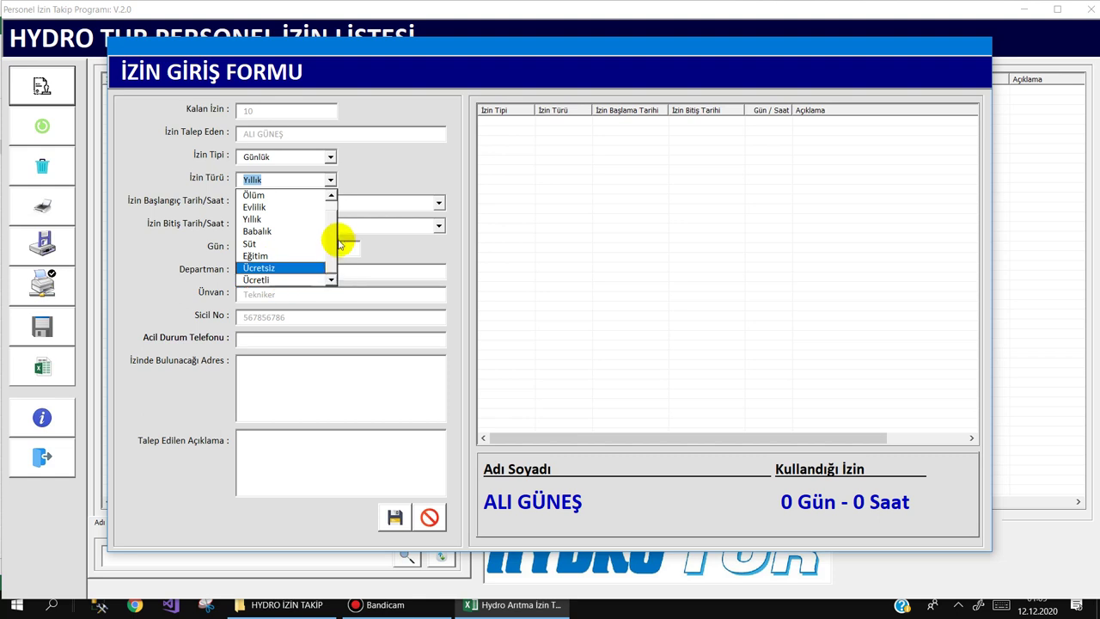
click(250, 220)
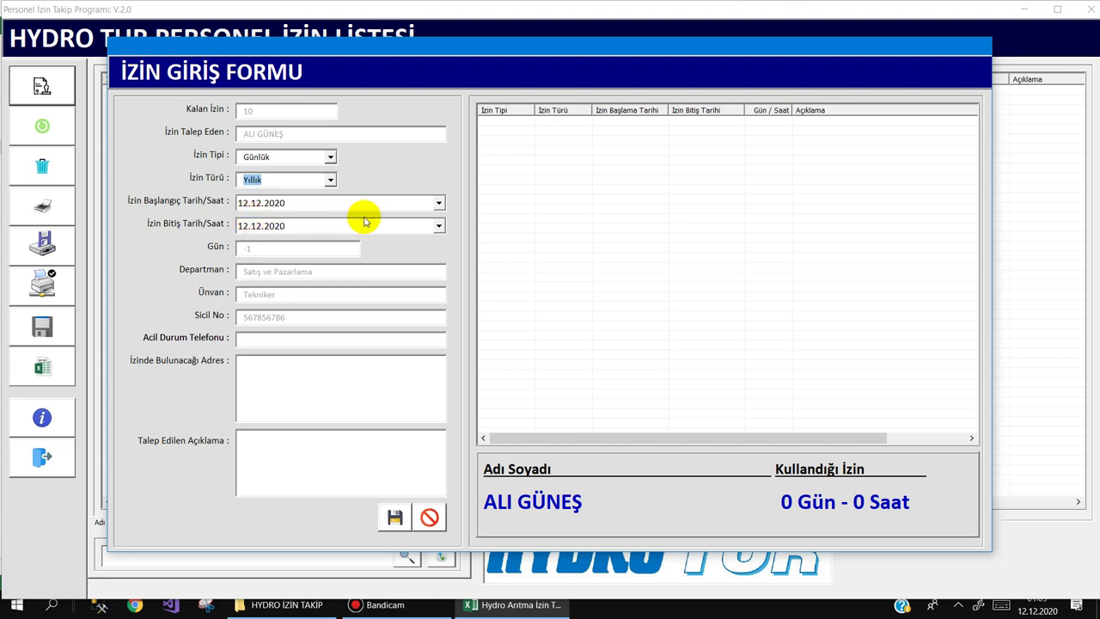
Set end date 16.12.2020, fill the emergency phone and reason, and save the leave
click(439, 225)
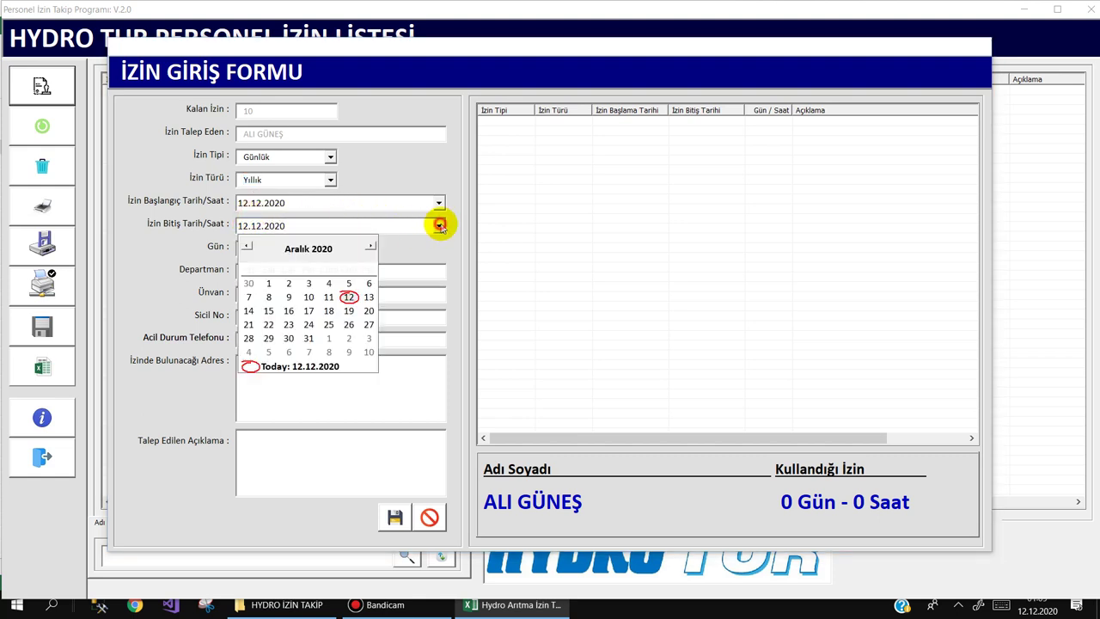
click(288, 311)
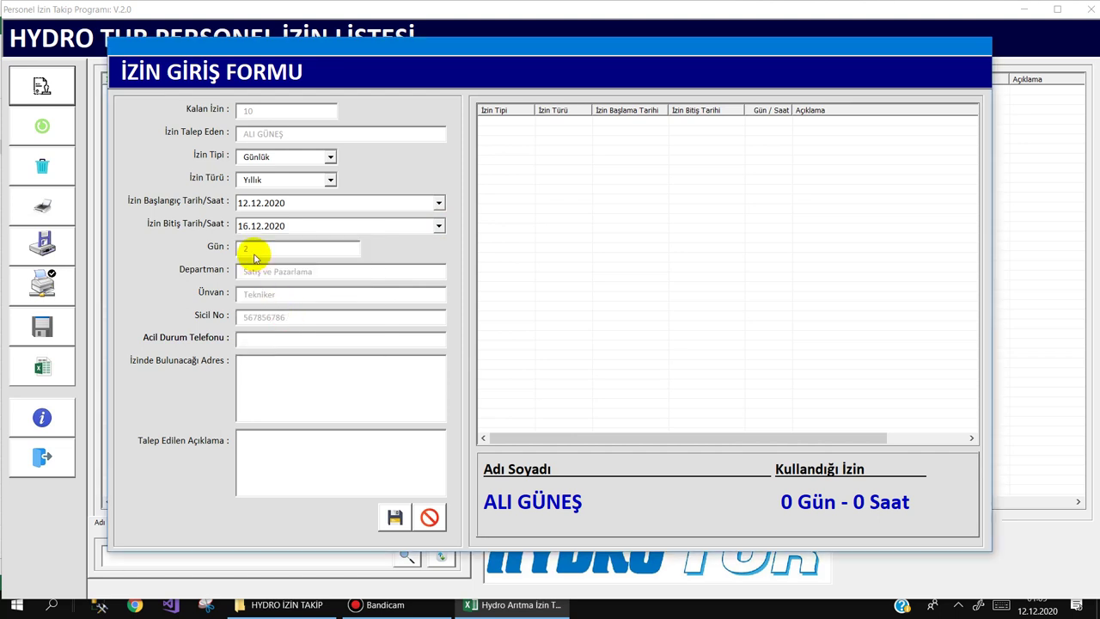
click(258, 337)
text(0)
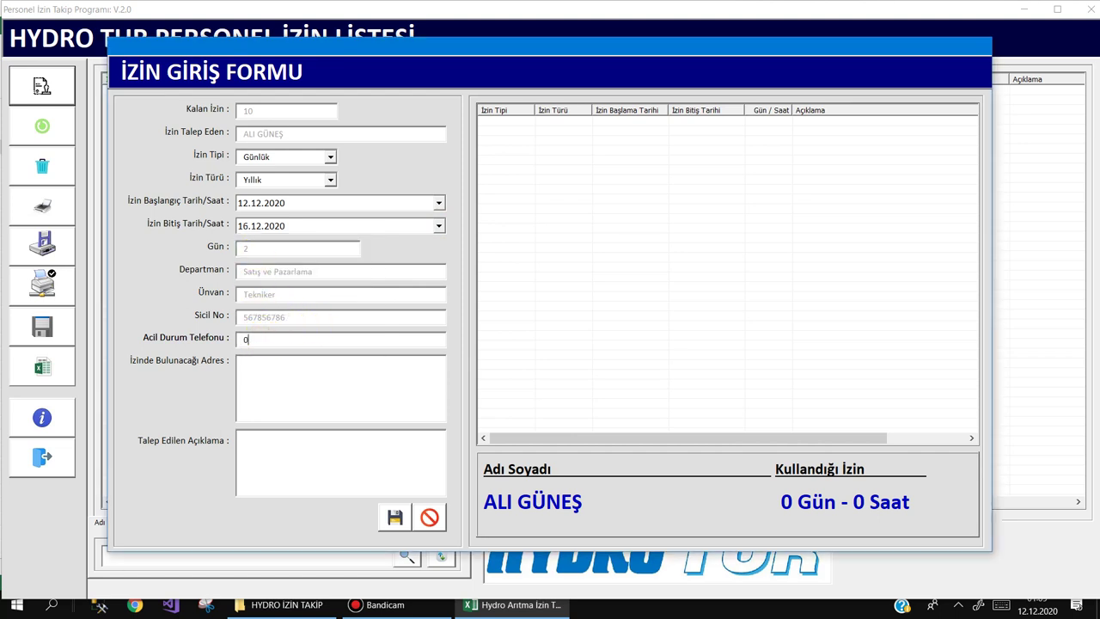
text(53)
key(BackSpace)
key(BackSpace)
key(BackSpace)
text(52)
key(BackSpace)
key(BackSpace)
key(BackSpace)
text(4545)
text(nka)
text(zel bir)
text(işi)
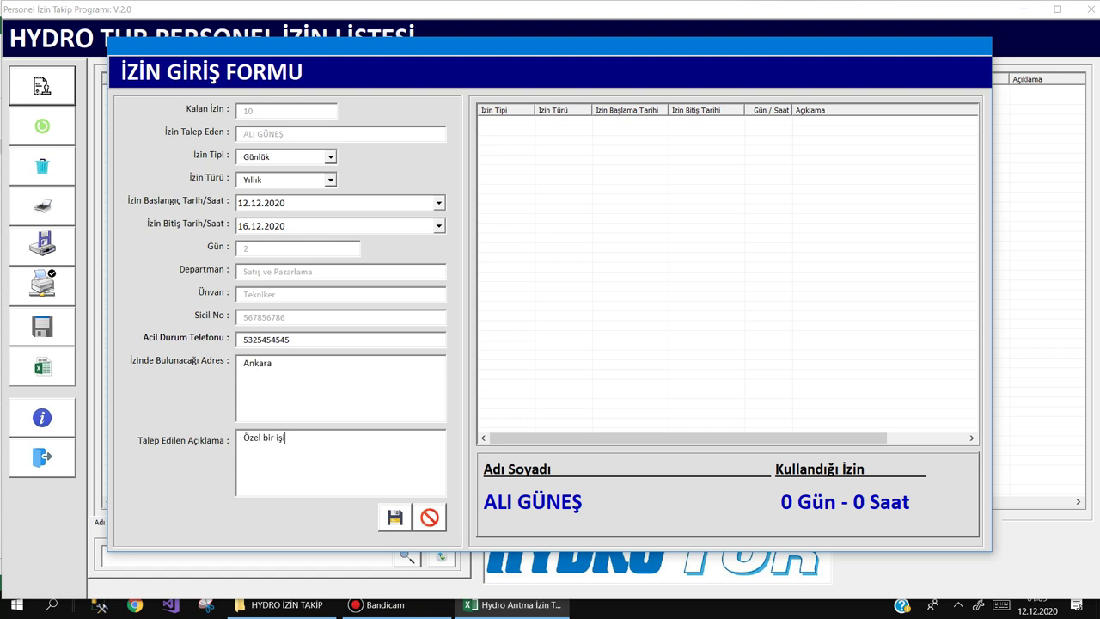
text(nedeniyle)
click(395, 517)
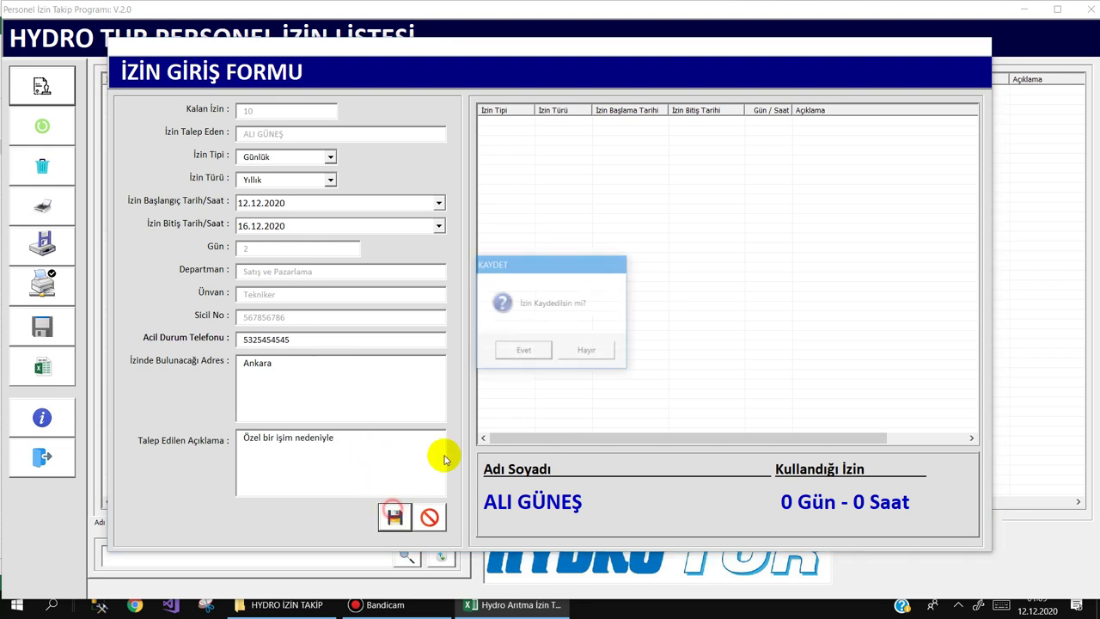
click(526, 349)
click(721, 328)
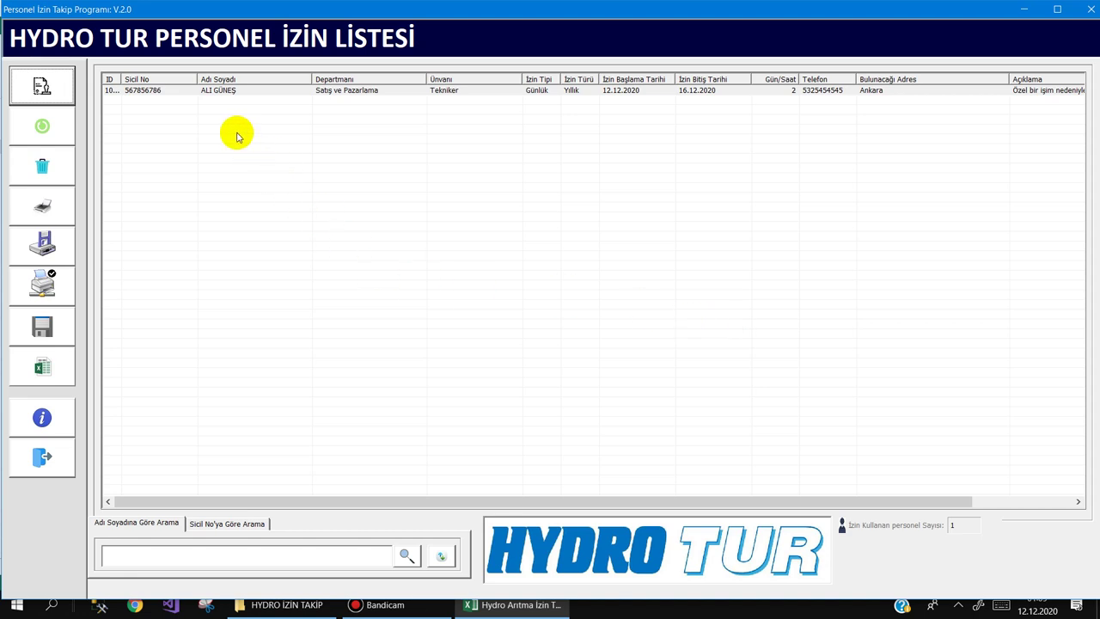
Open the staff leave-balance list and start a leave entry for the Teknik Servis Usta employee
click(155, 90)
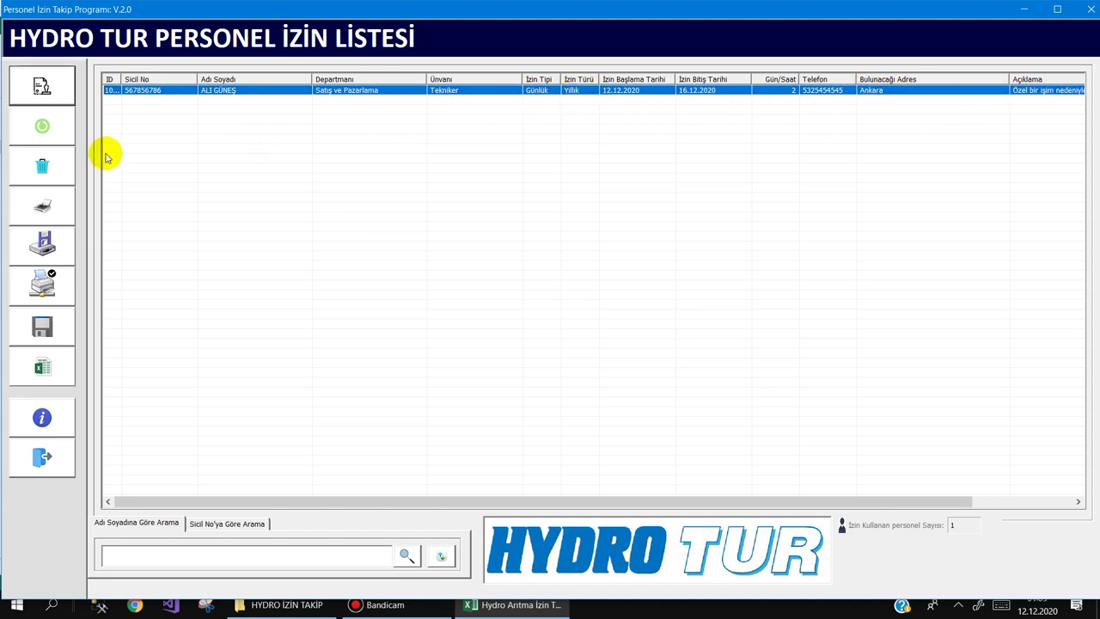
click(41, 95)
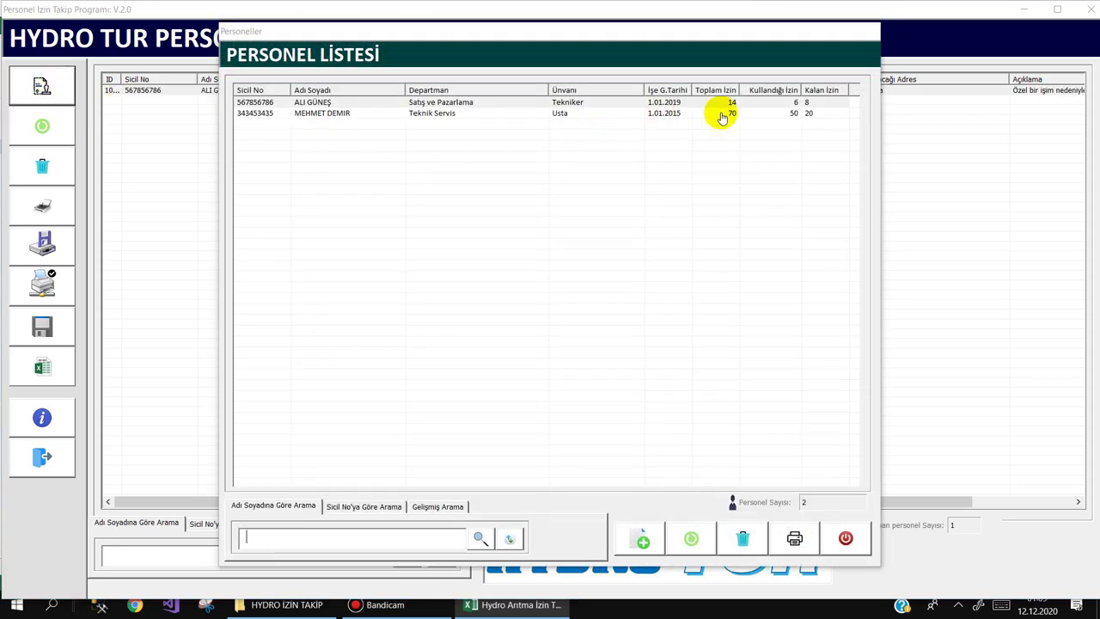
click(813, 103)
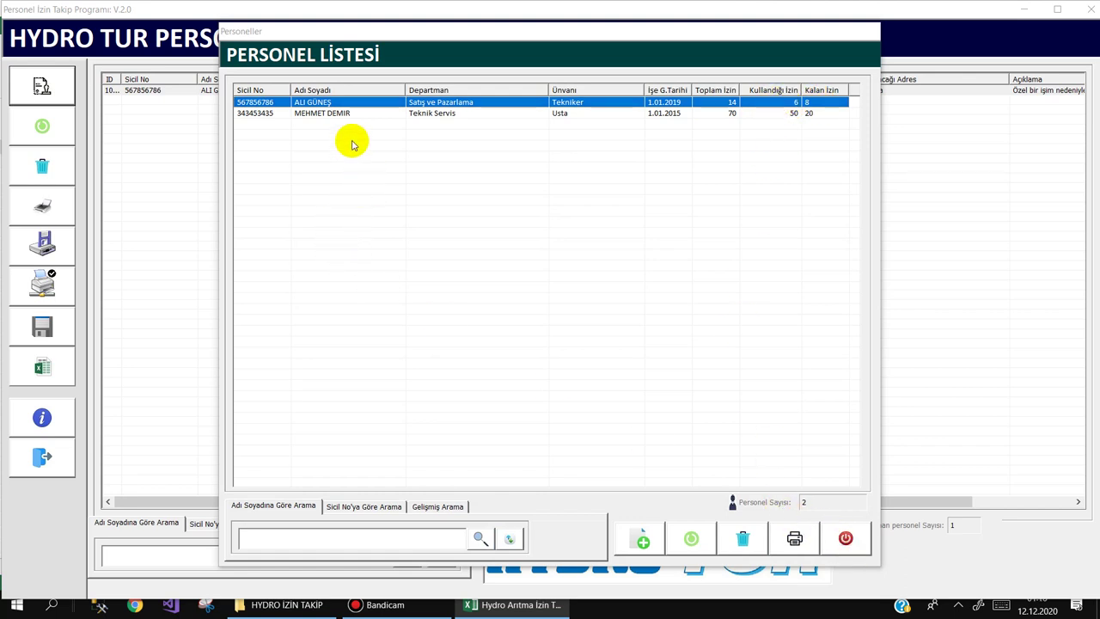
double_click(326, 114)
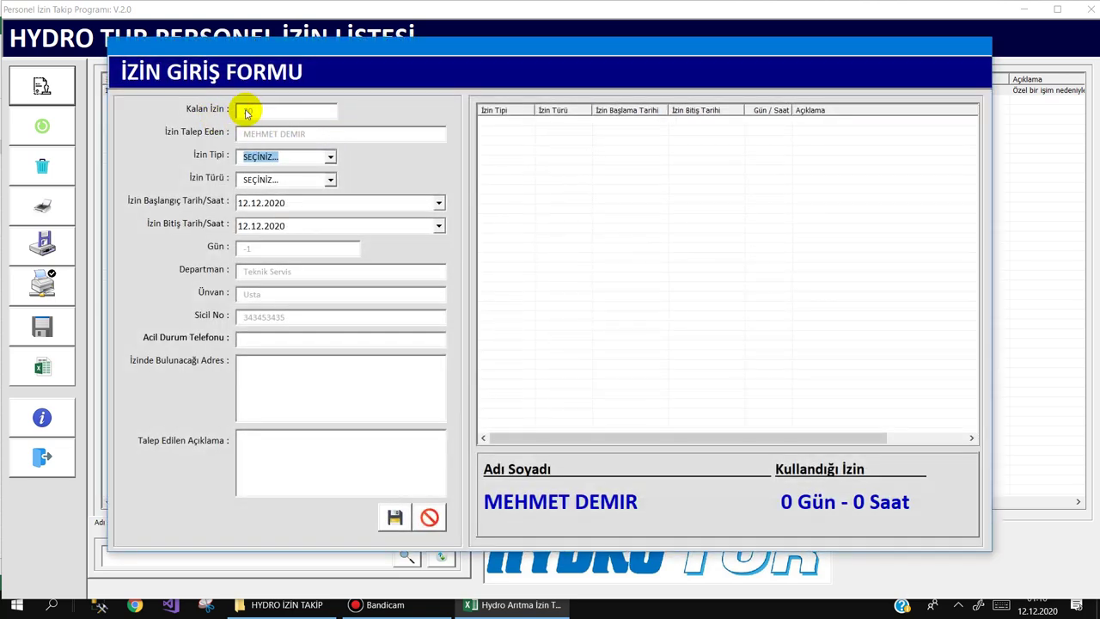
Record a Saatlik leave from 08:00 to 11:00 with emergency phone, and save it
click(329, 156)
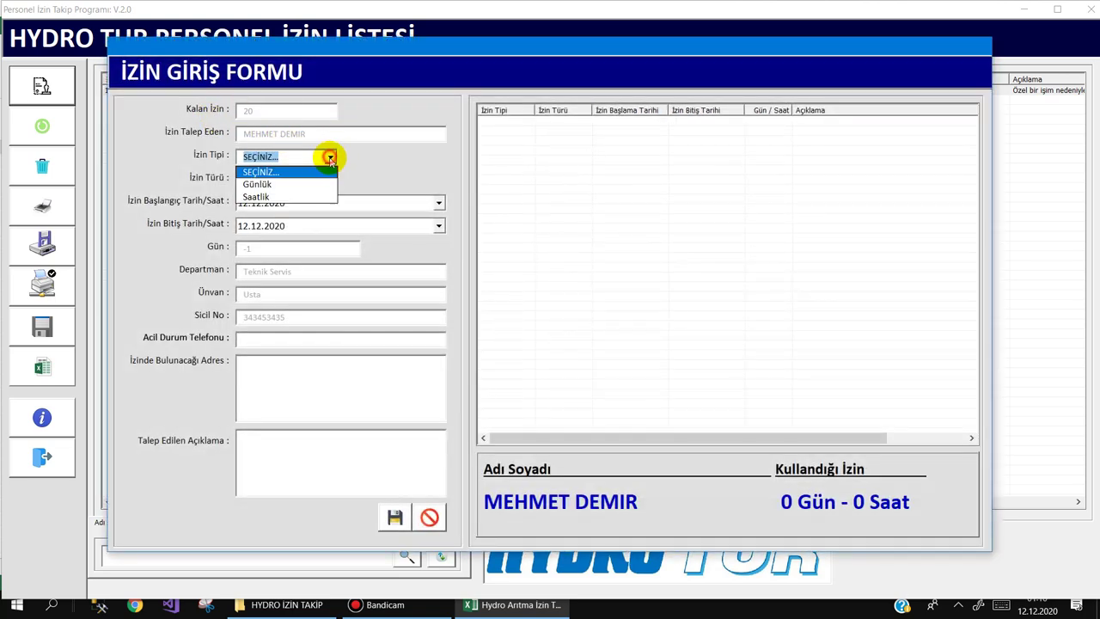
click(281, 197)
click(244, 204)
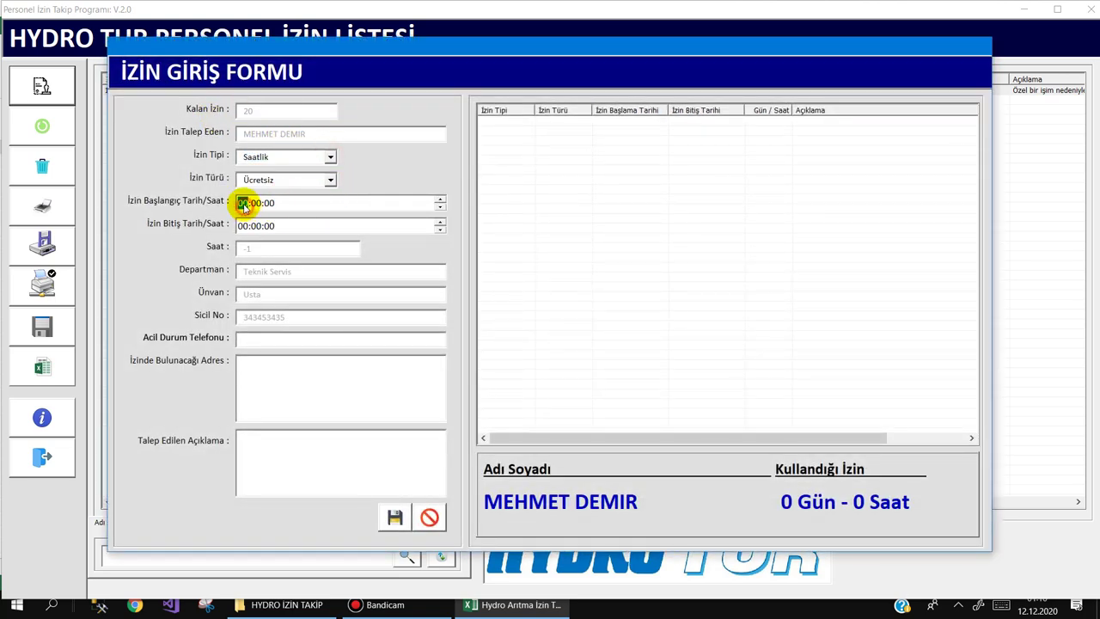
text(8)
click(243, 226)
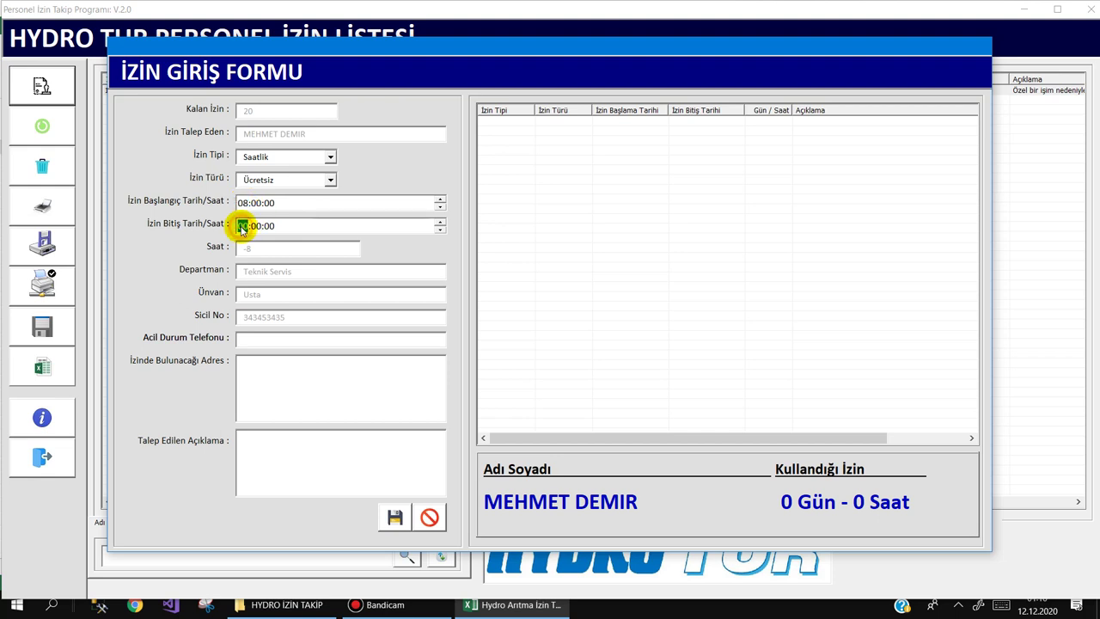
text(11)
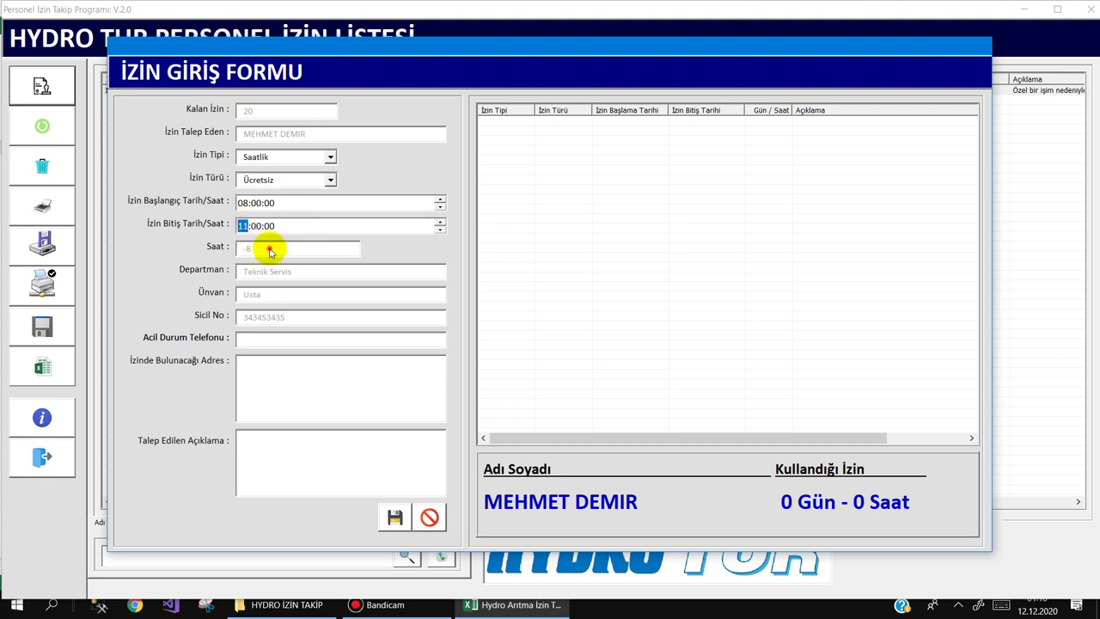
click(263, 339)
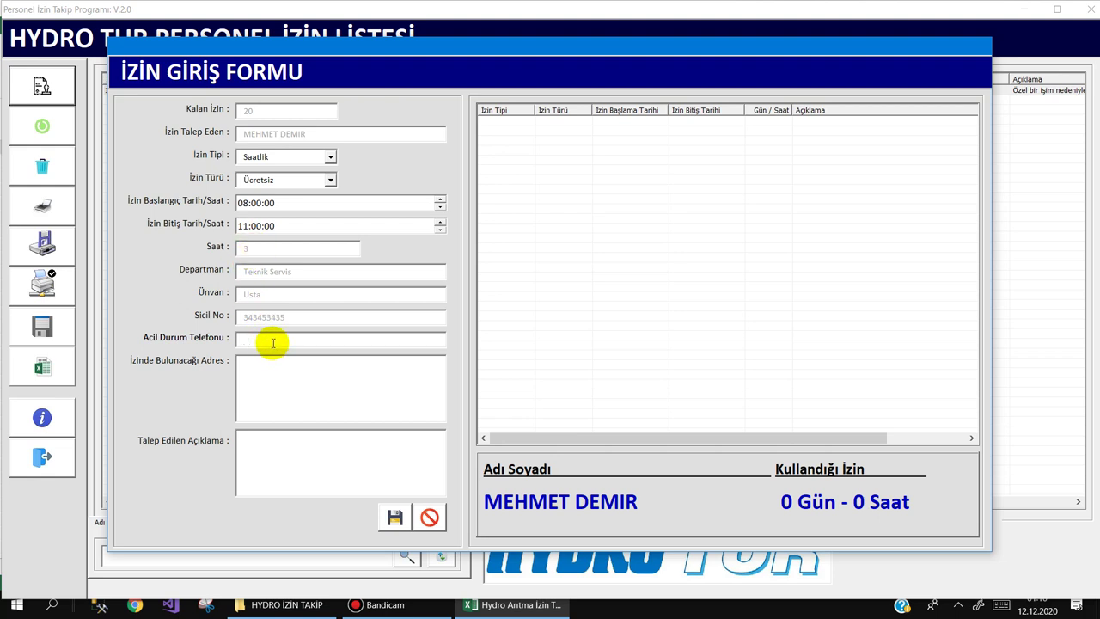
text(566546546)
key(Tab)
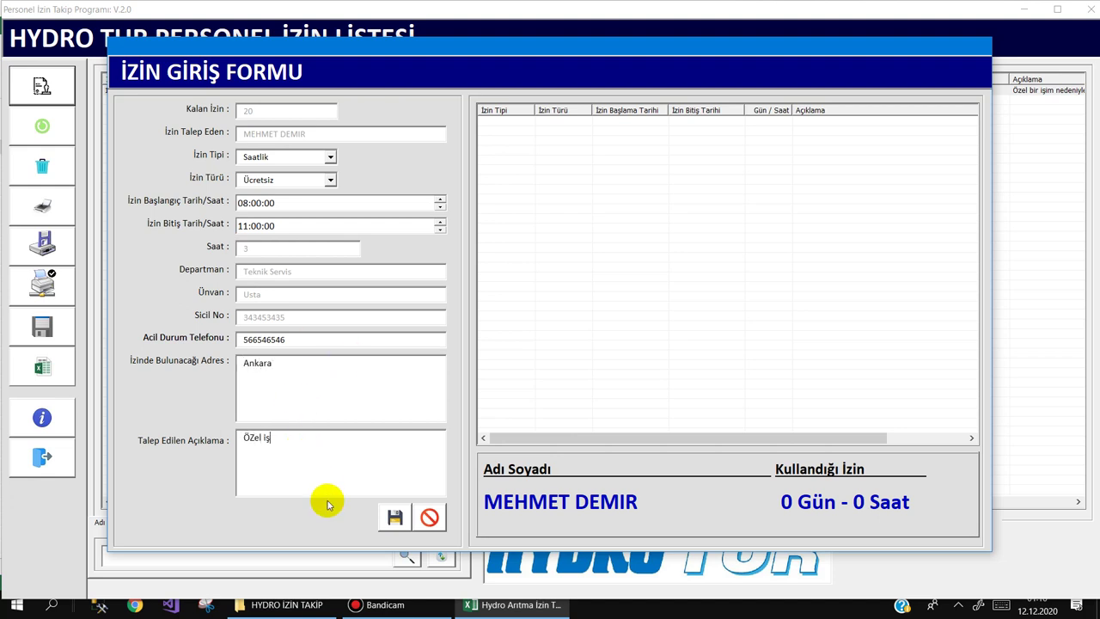
click(395, 516)
click(524, 346)
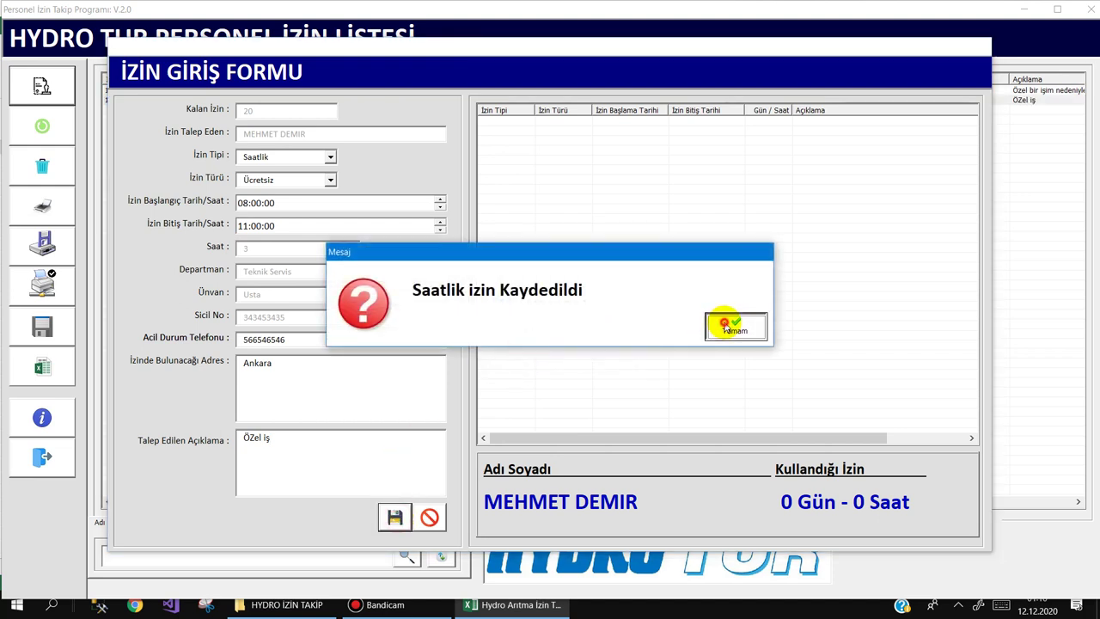
click(730, 323)
Review the Teknik Servis and Satış ve Pazarlama leave records, closing each with Esc
click(239, 101)
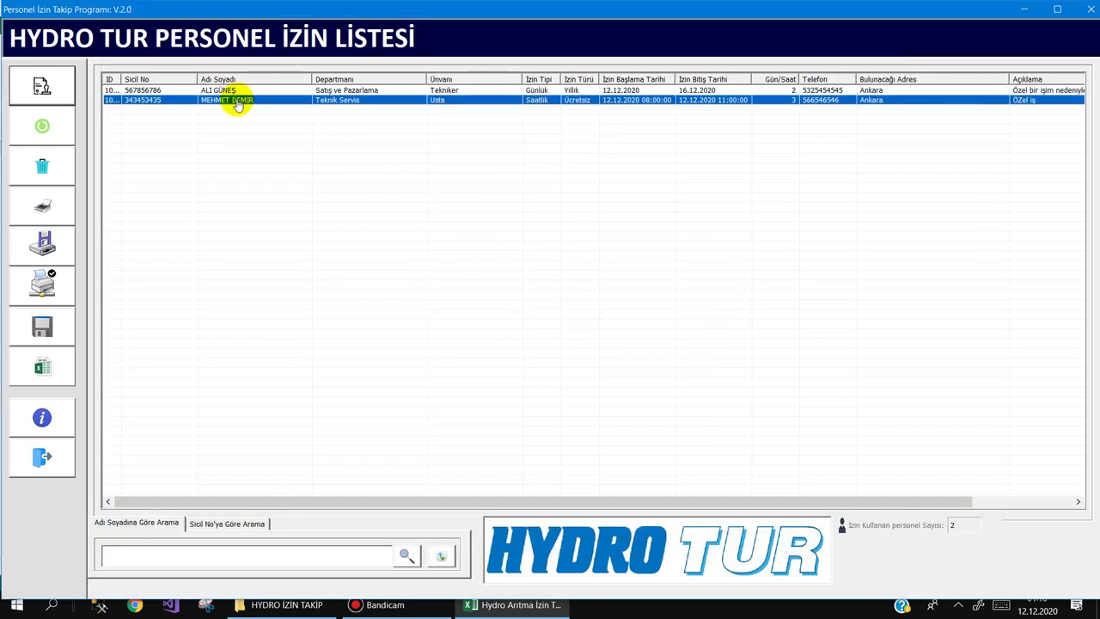
double_click(166, 101)
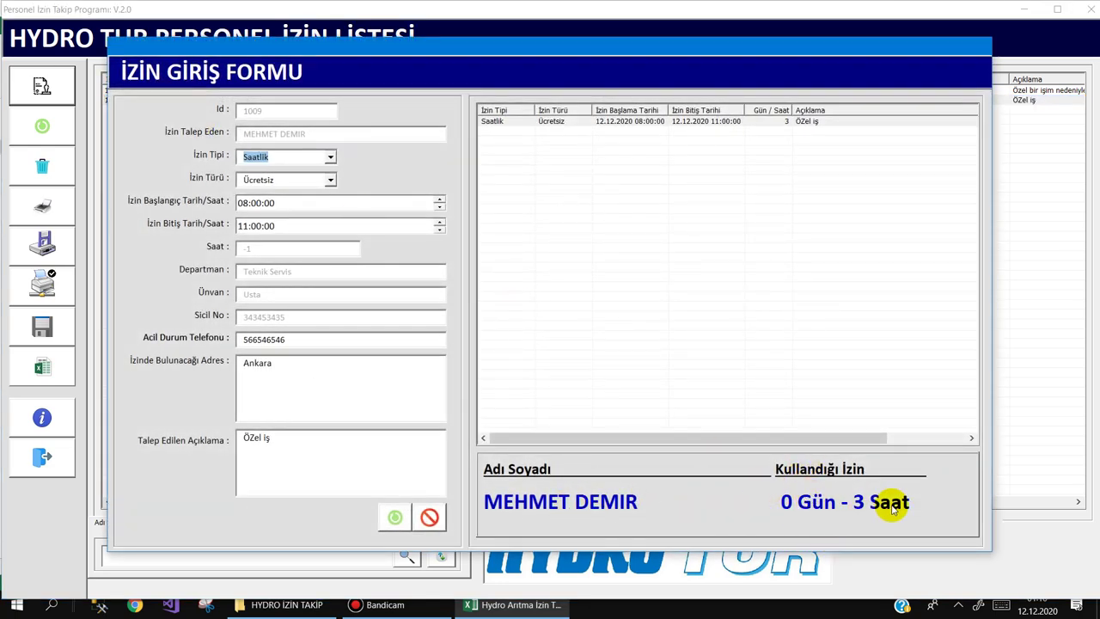
key(Escape)
double_click(182, 89)
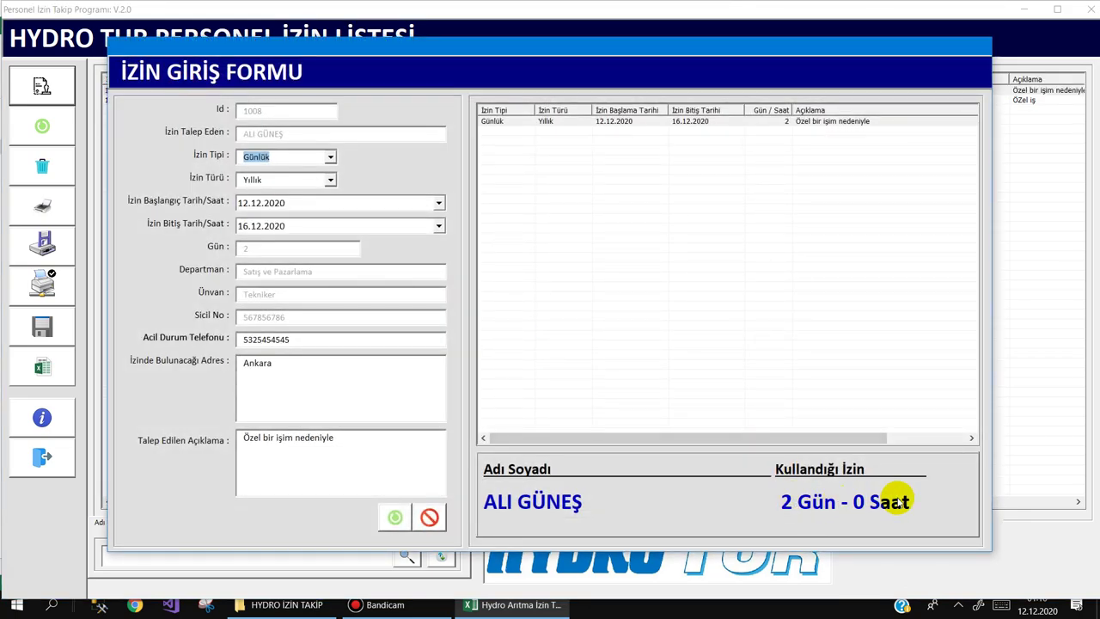
key(Escape)
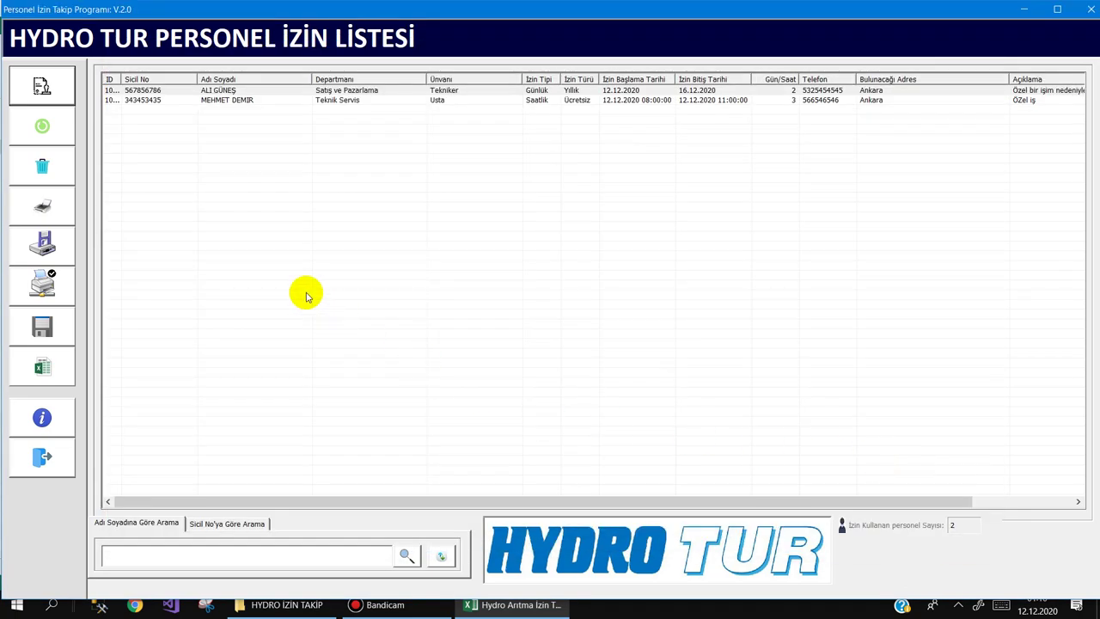
Start a leave entry for the Sales and Marketing technician with leave type Saatlik
click(39, 84)
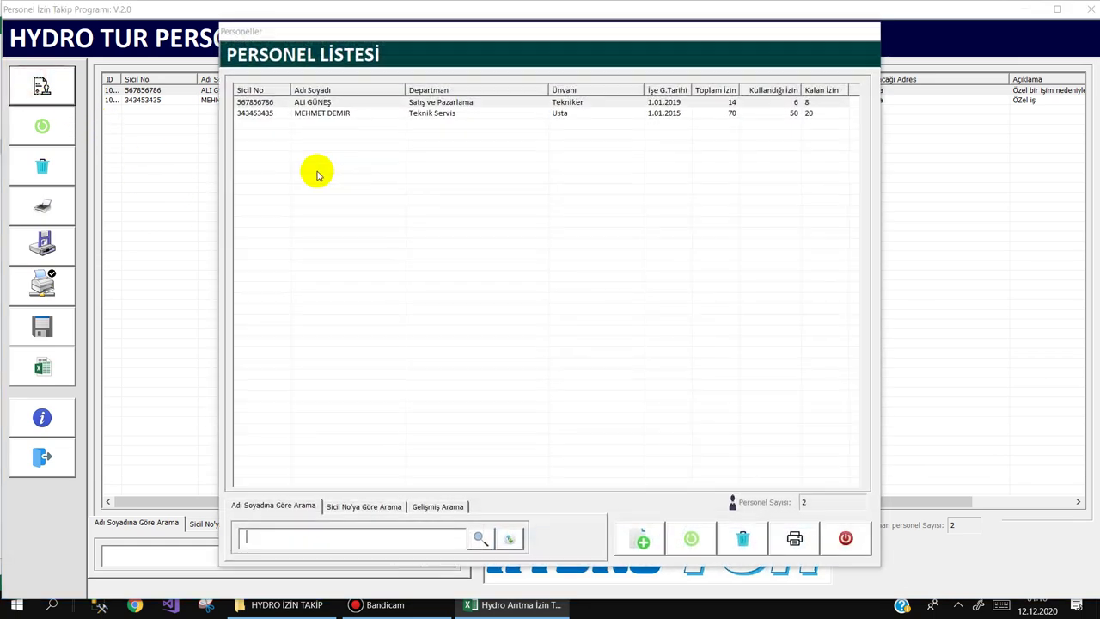
double_click(606, 103)
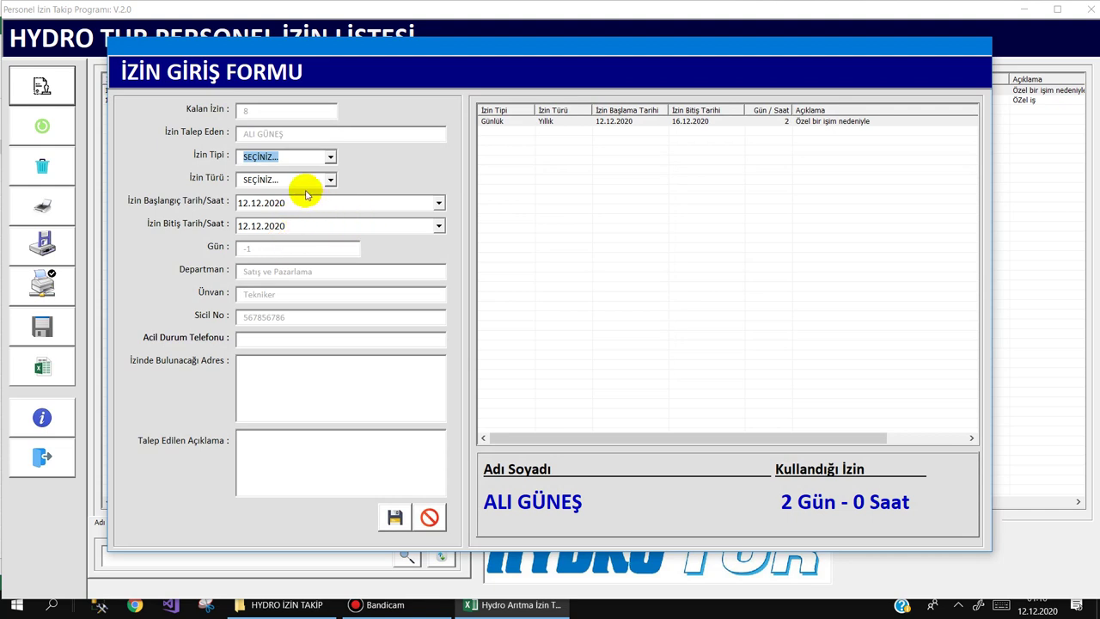
click(330, 160)
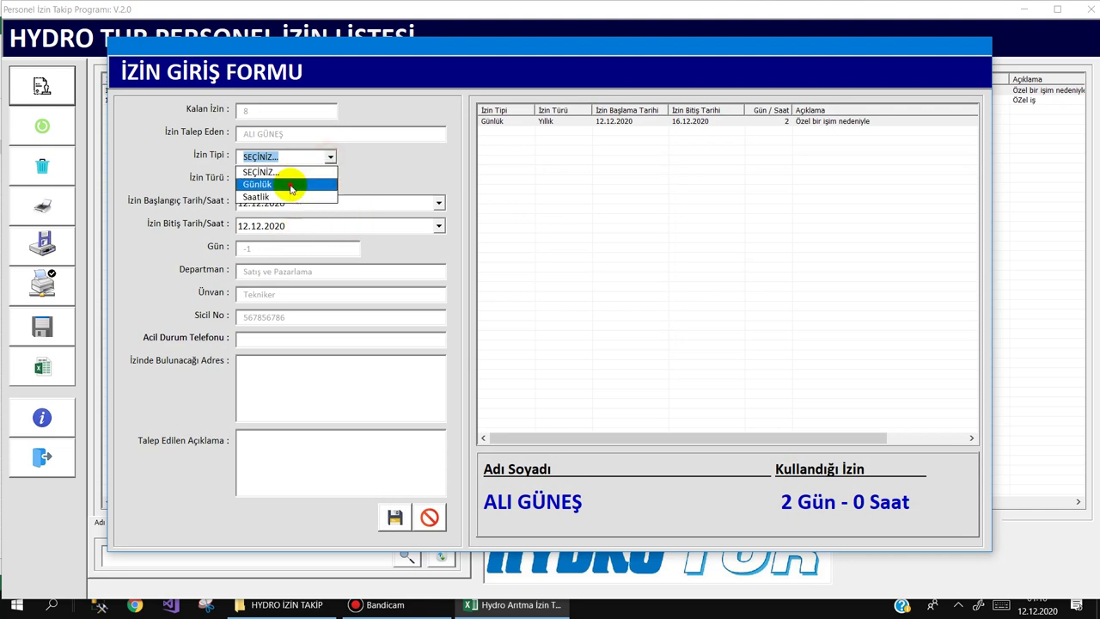
click(290, 179)
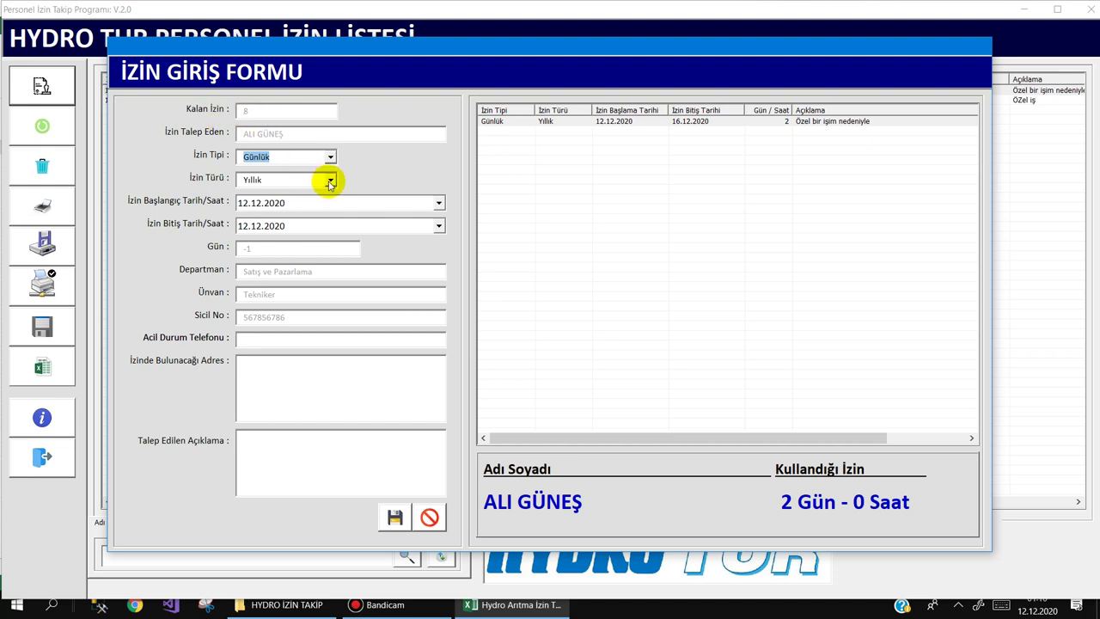
click(330, 156)
click(290, 182)
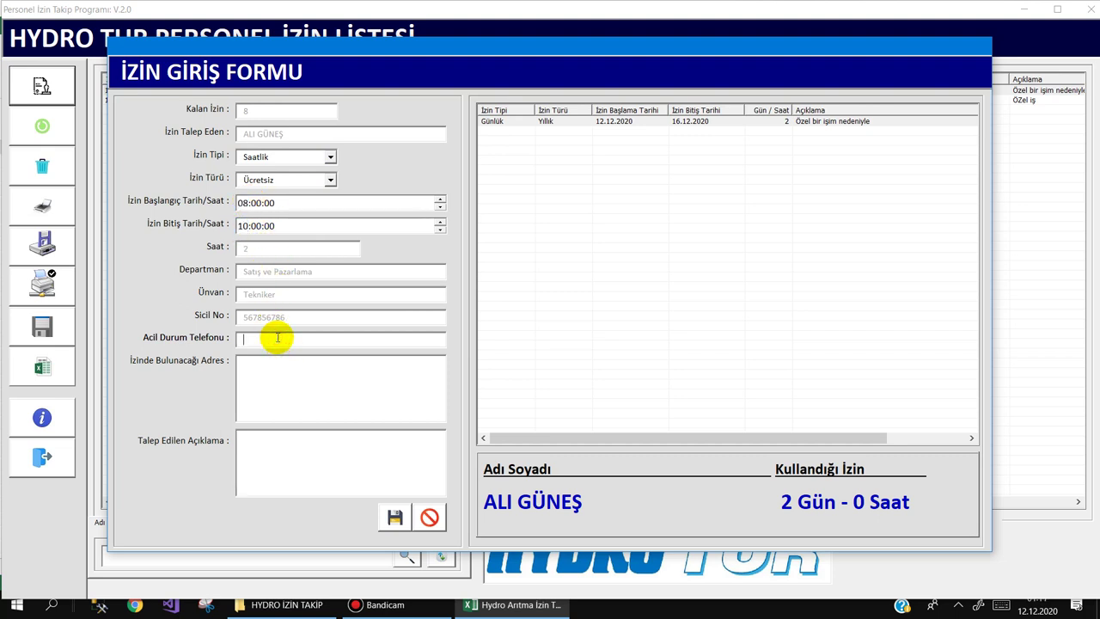
click(341, 339)
Fill the emergency phone, address and description, and save the 08:00–10:00 leave
text(346345)
click(254, 376)
text(fgh)
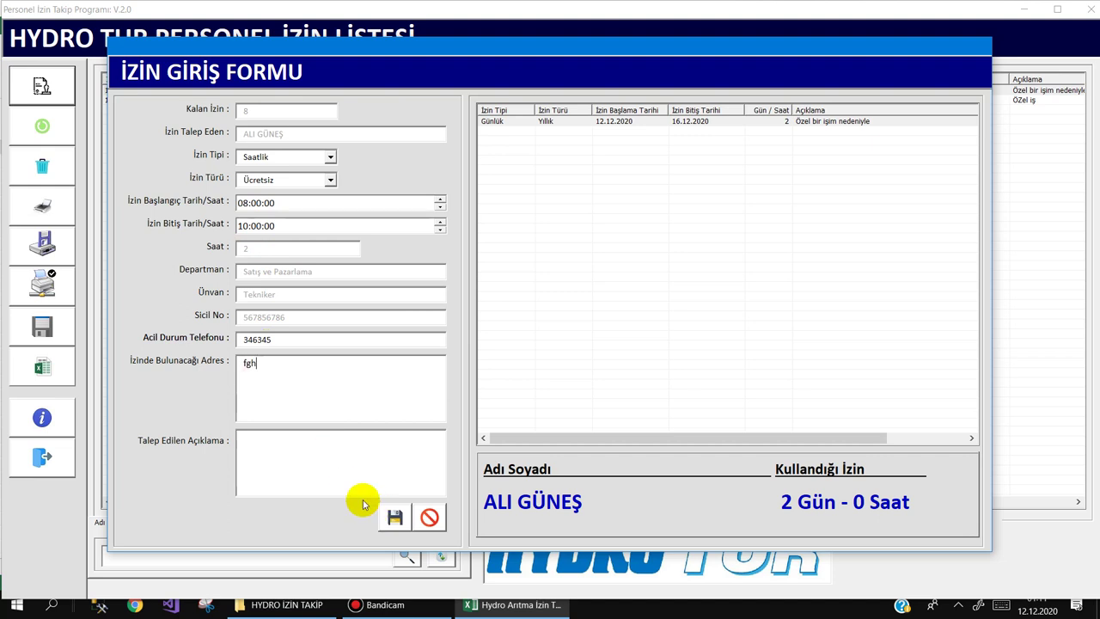
click(325, 467)
text(dfgh)
click(394, 516)
click(526, 349)
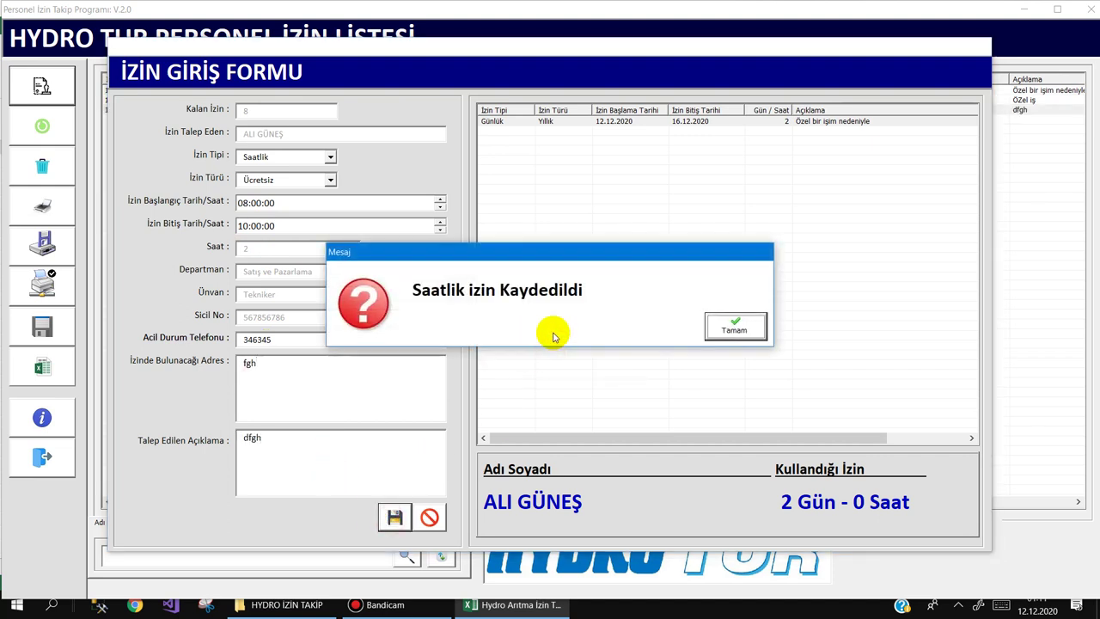
click(732, 320)
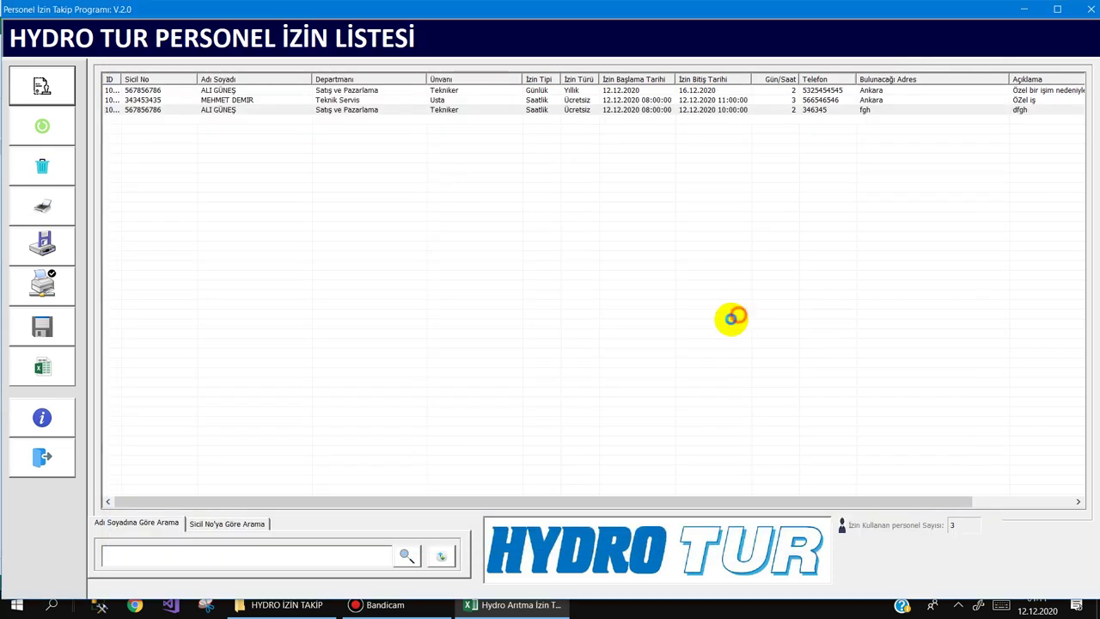
Review the new hourly leave record, then select its row in the list
double_click(182, 112)
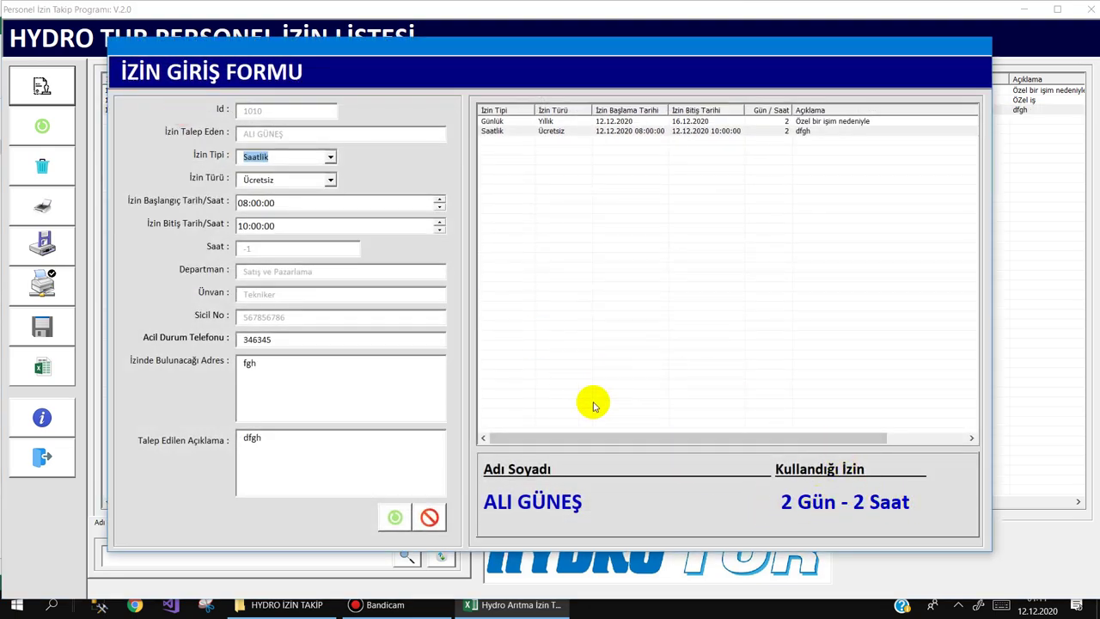
key(Escape)
click(152, 109)
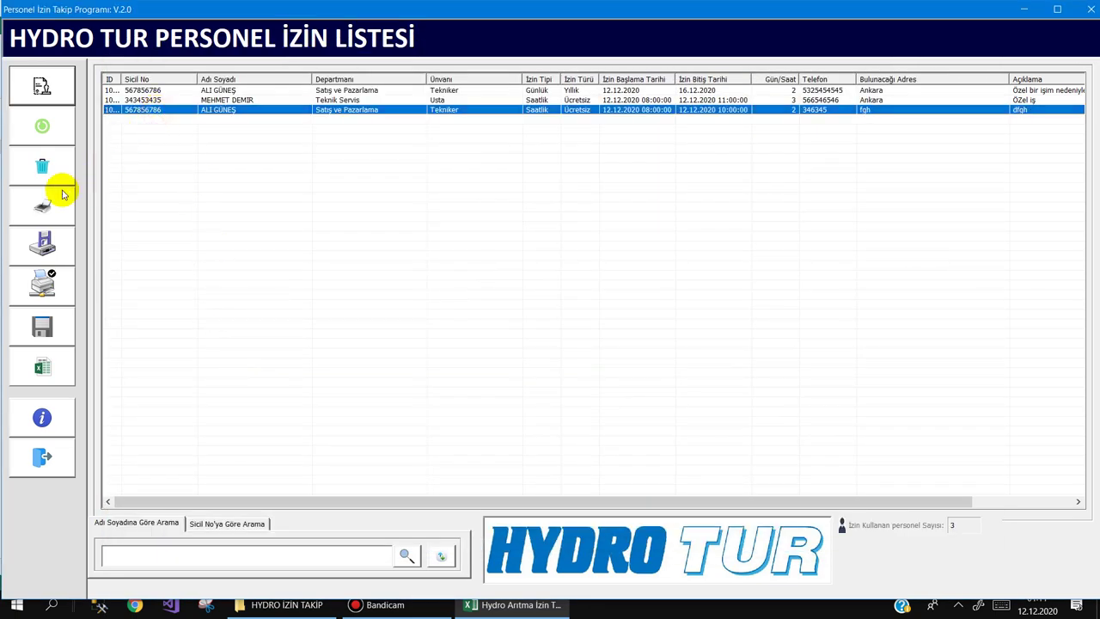
Print the record to PDF on the desktop, overwriting the existing employee-named file
click(42, 207)
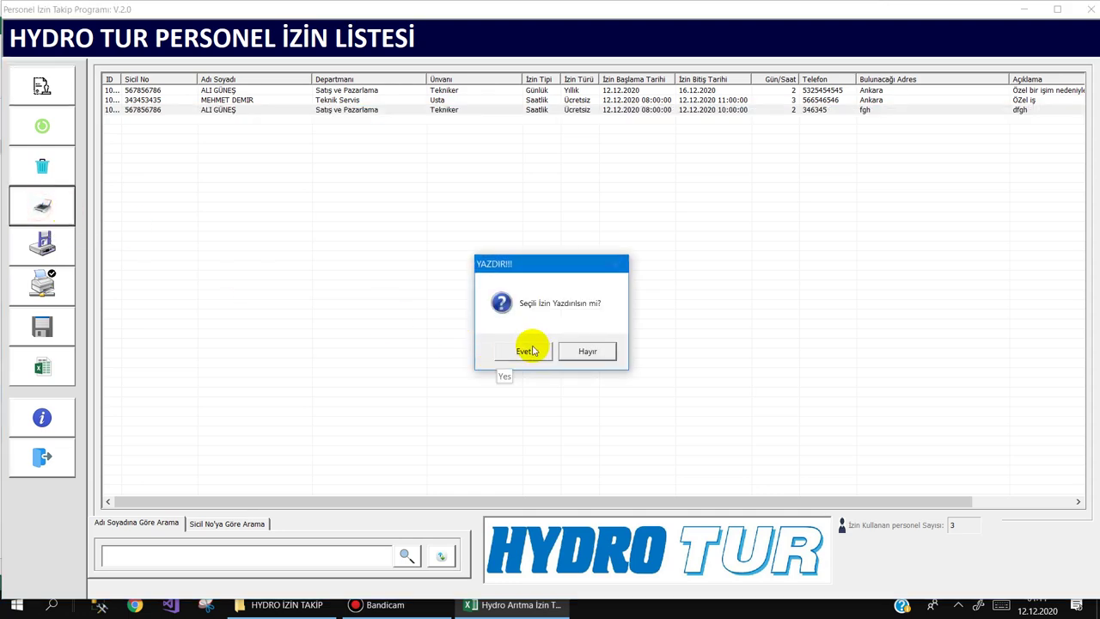
click(531, 350)
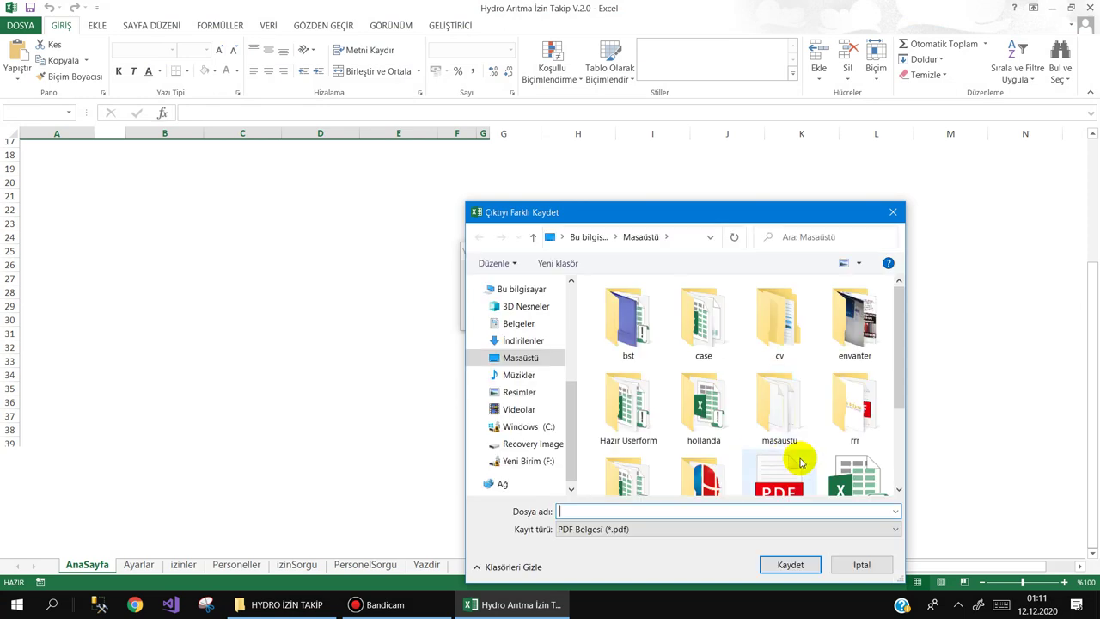
text(ali gü)
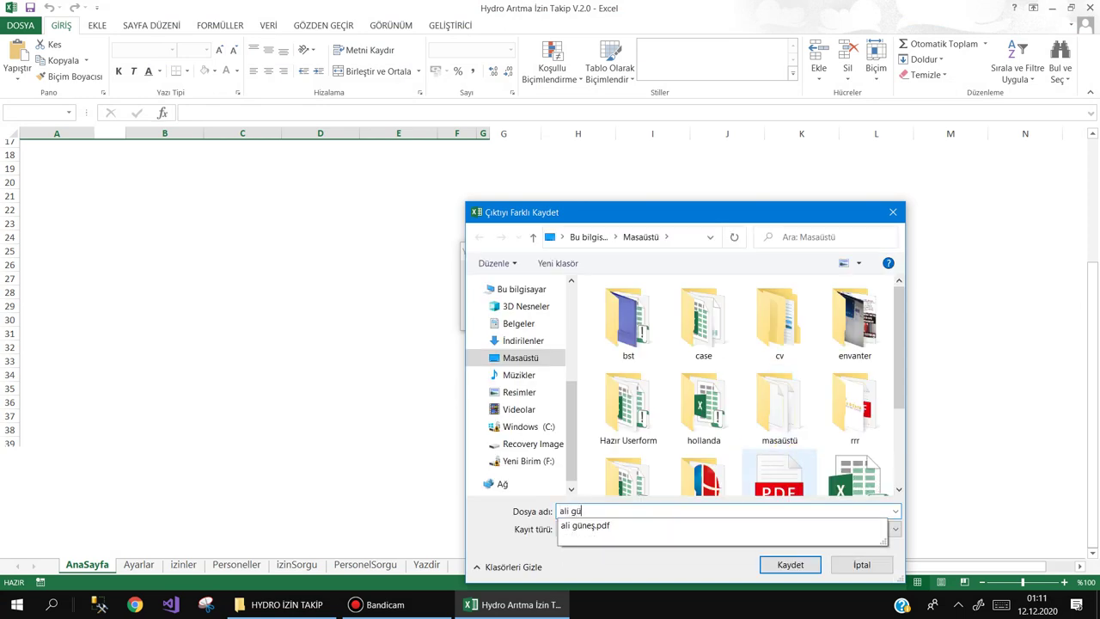
click(781, 565)
click(586, 307)
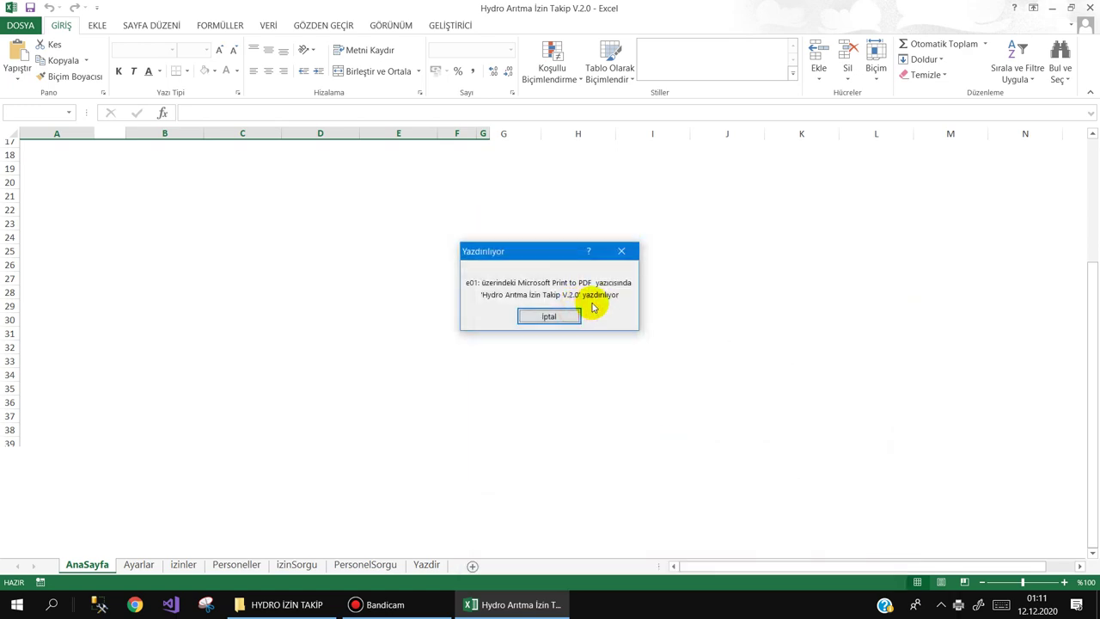
click(567, 317)
click(729, 323)
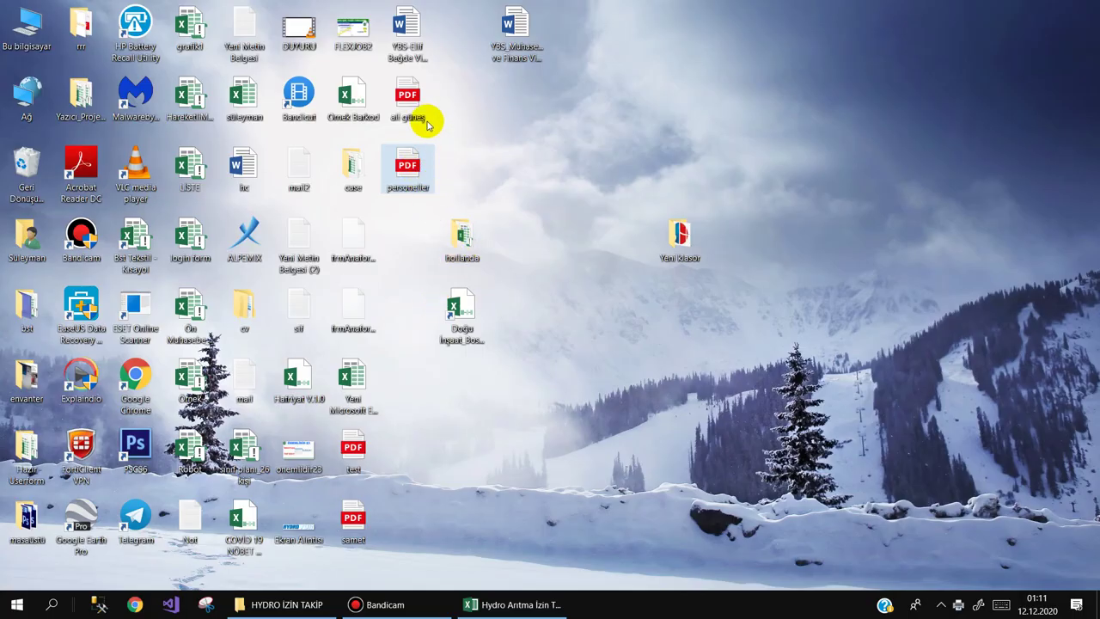
Open the leave PDF in Edge, zoom in twice, scroll through the form, and close it
double_click(409, 98)
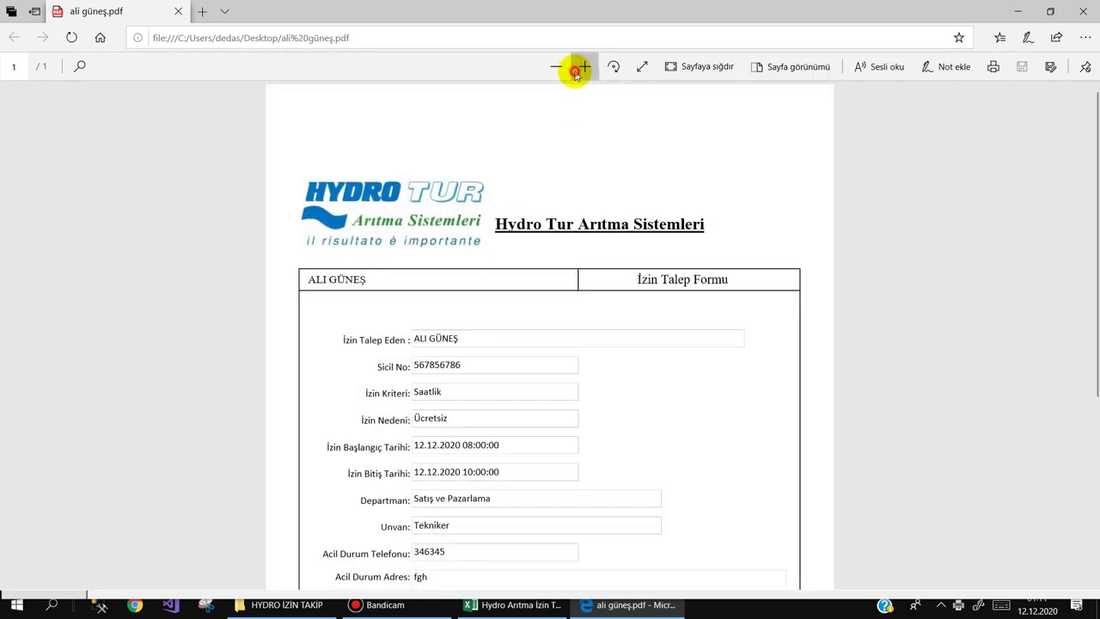
click(583, 67)
click(583, 67)
scroll(434, 221, down, 2)
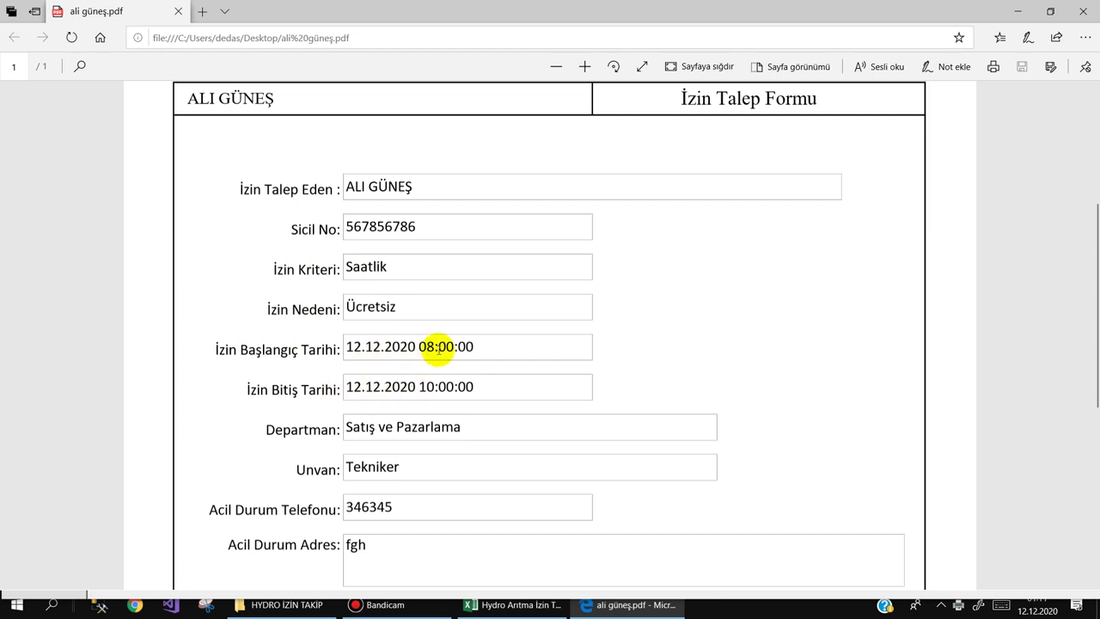
scroll(429, 403, down, 3)
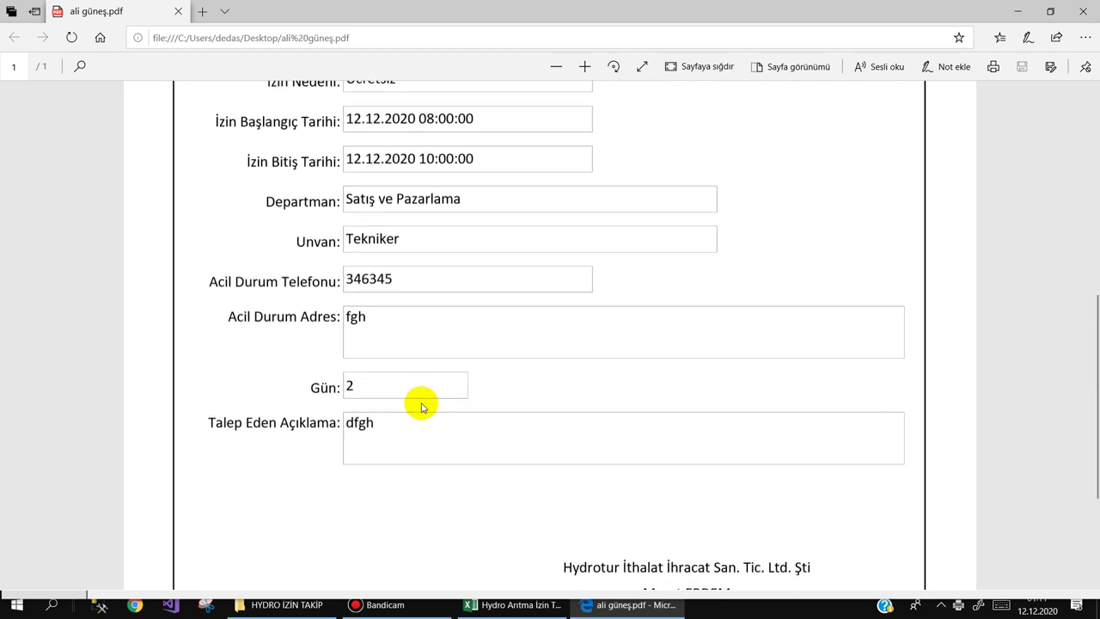
scroll(327, 335, down, 1)
scroll(295, 344, down, 2)
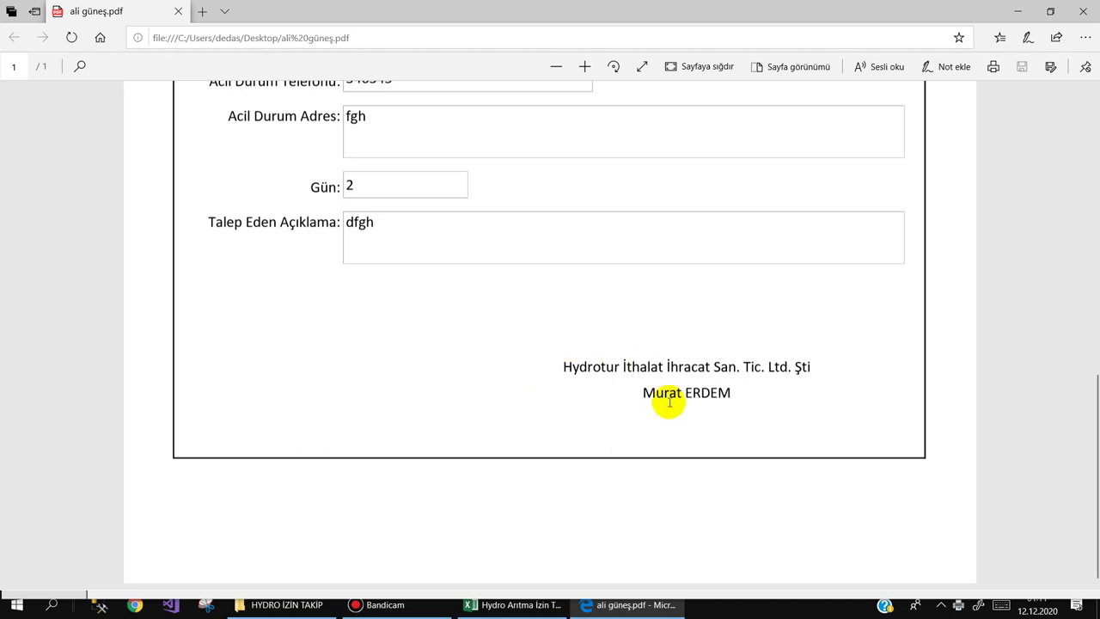
scroll(687, 142, up, 5)
scroll(690, 115, up, 5)
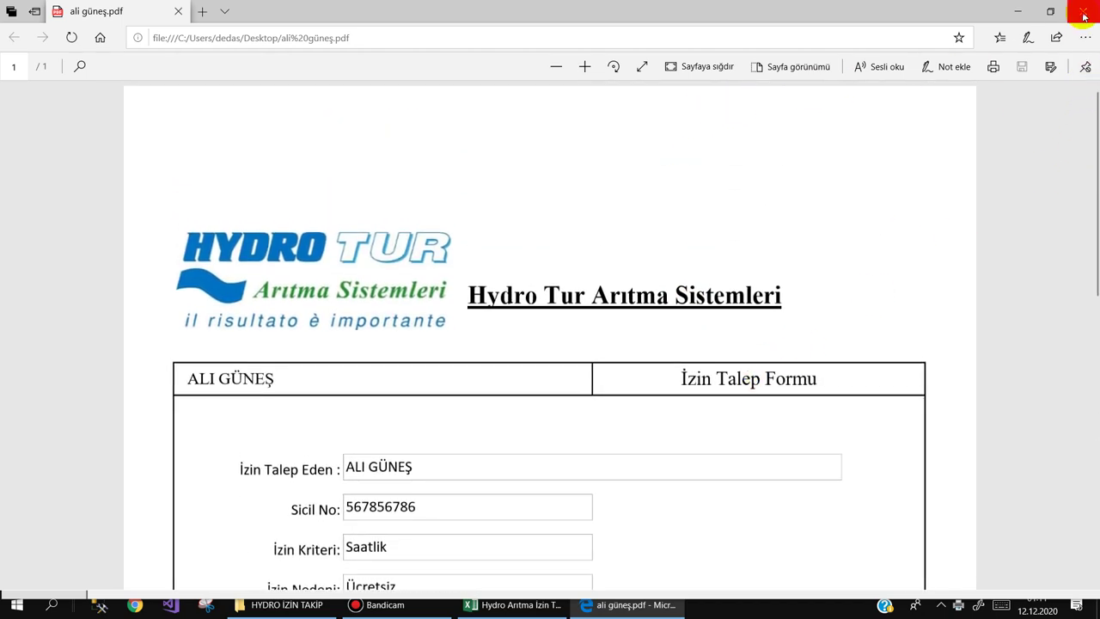
click(1083, 11)
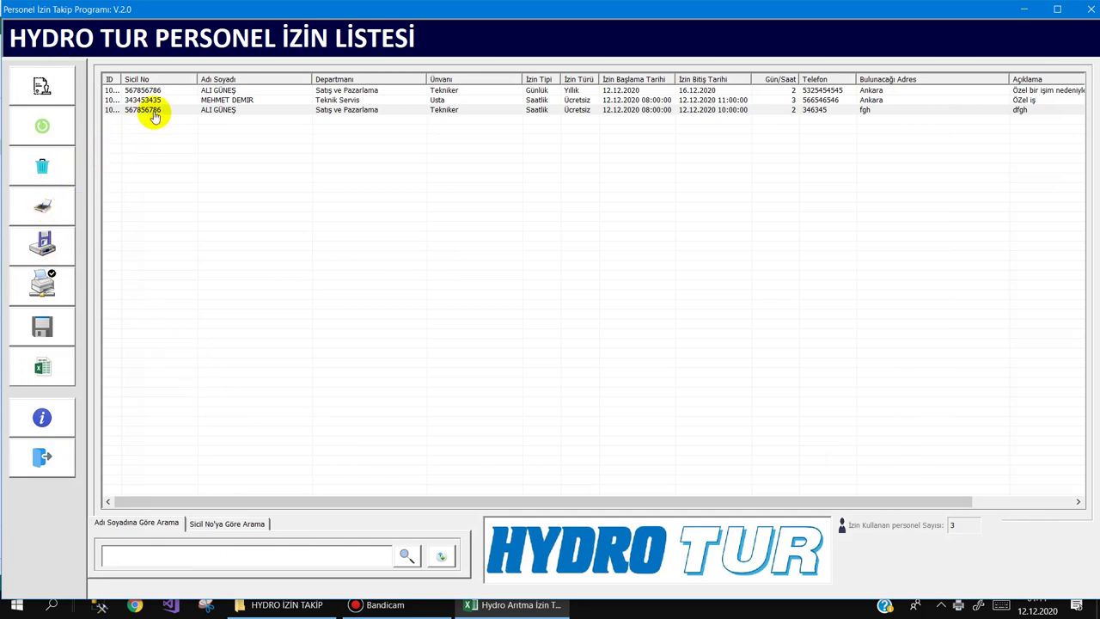
Back up the leave data and confirm the backup
click(52, 247)
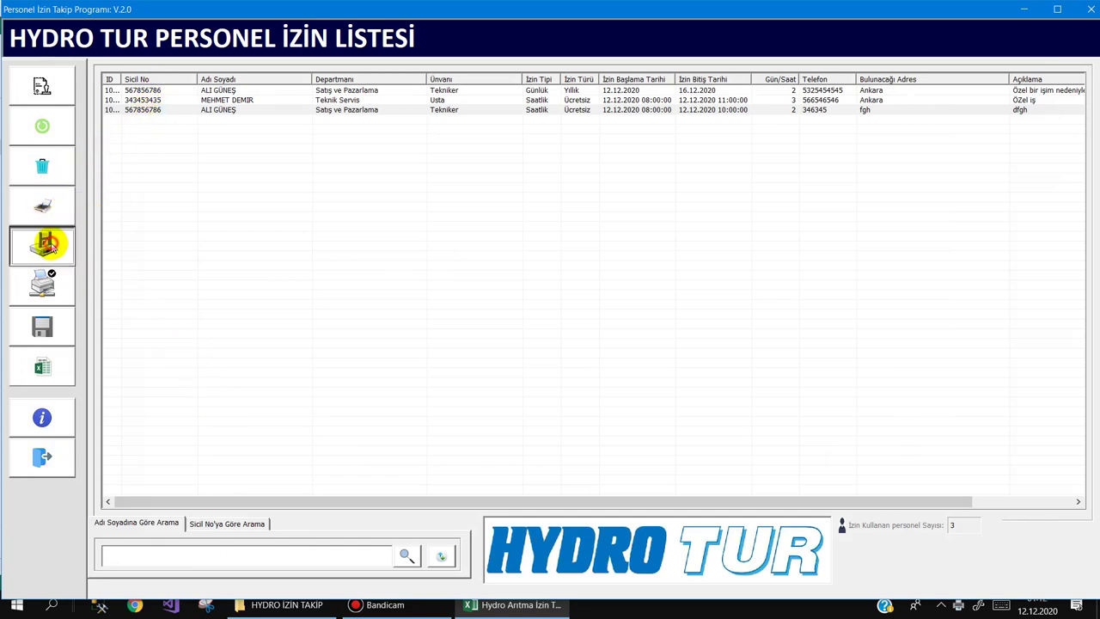
click(527, 347)
click(735, 327)
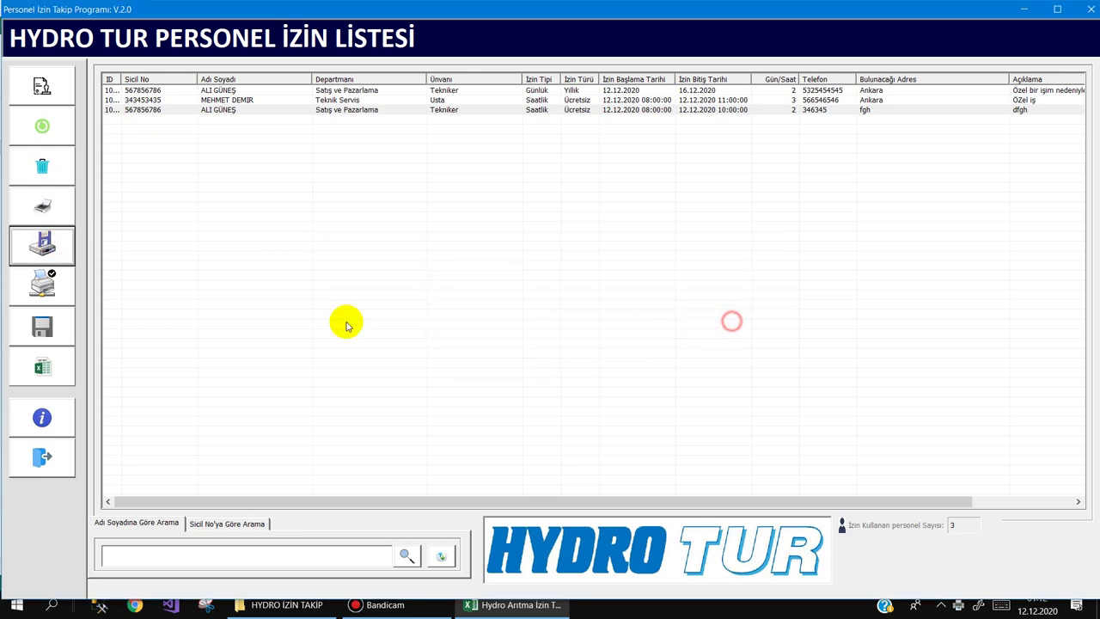
Make Microsoft XPS Document Writer the active printer
click(53, 288)
click(498, 271)
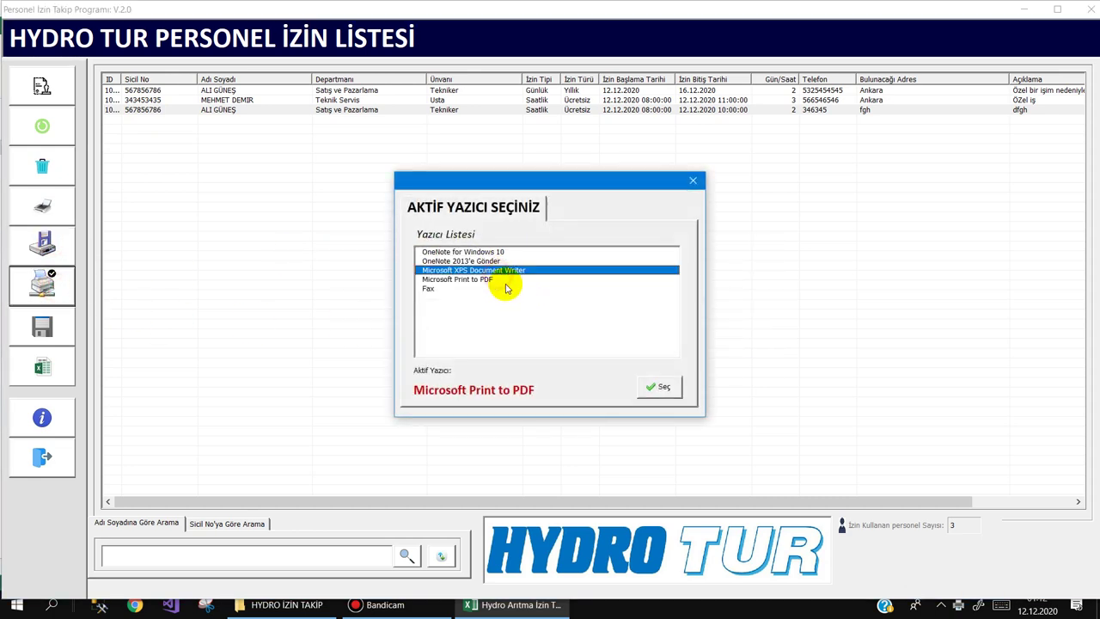
click(658, 387)
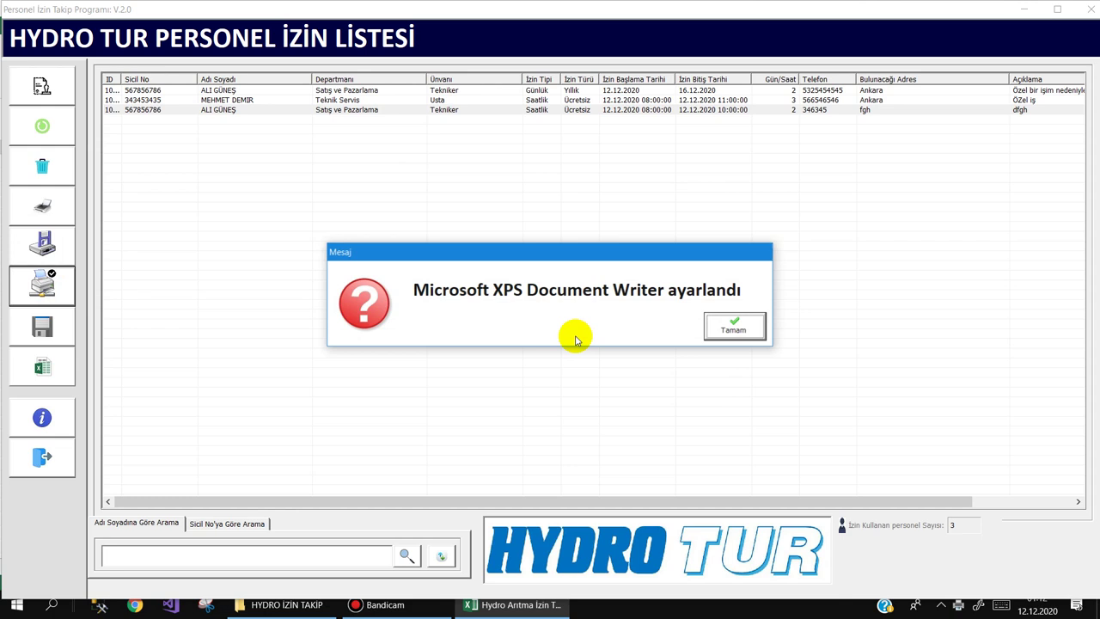
click(737, 327)
Save the leave data changes and request admin access to the Excel sheets
click(45, 327)
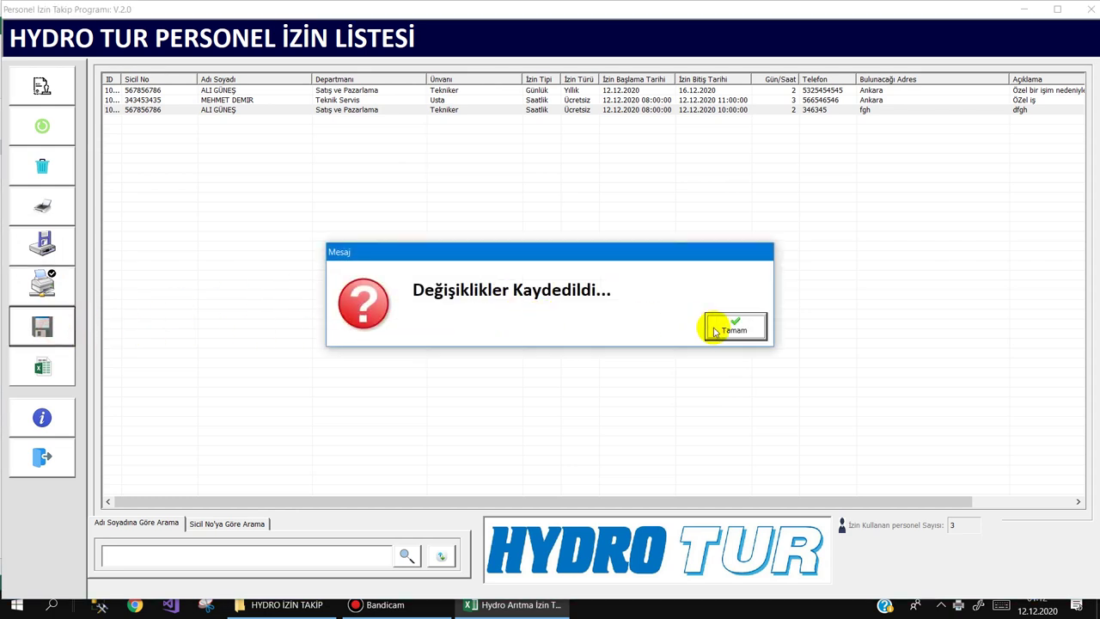
click(730, 326)
click(42, 367)
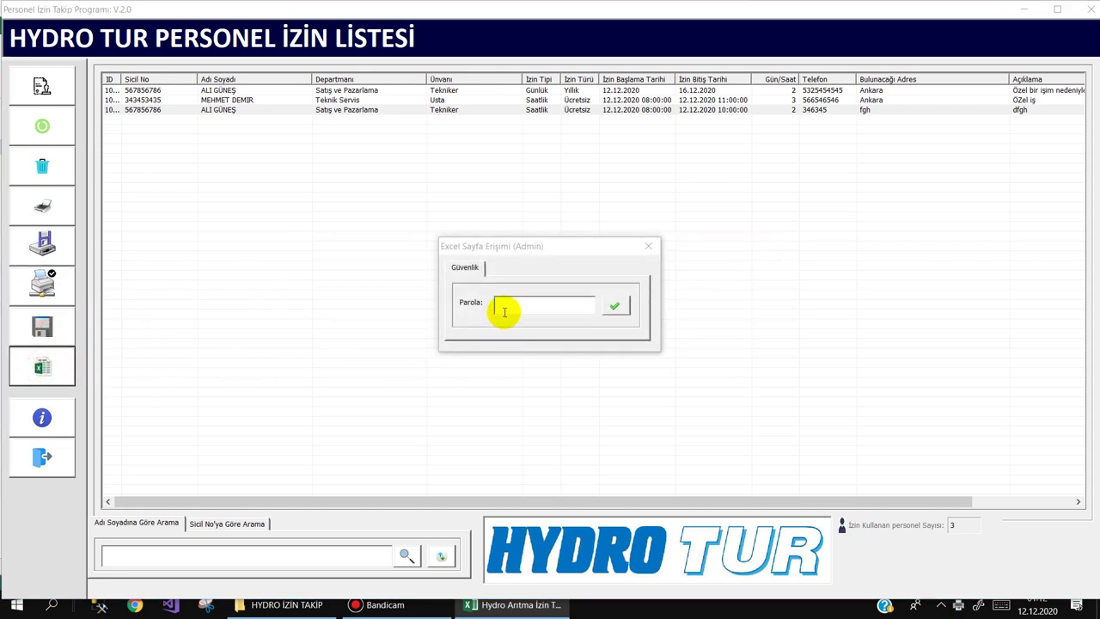
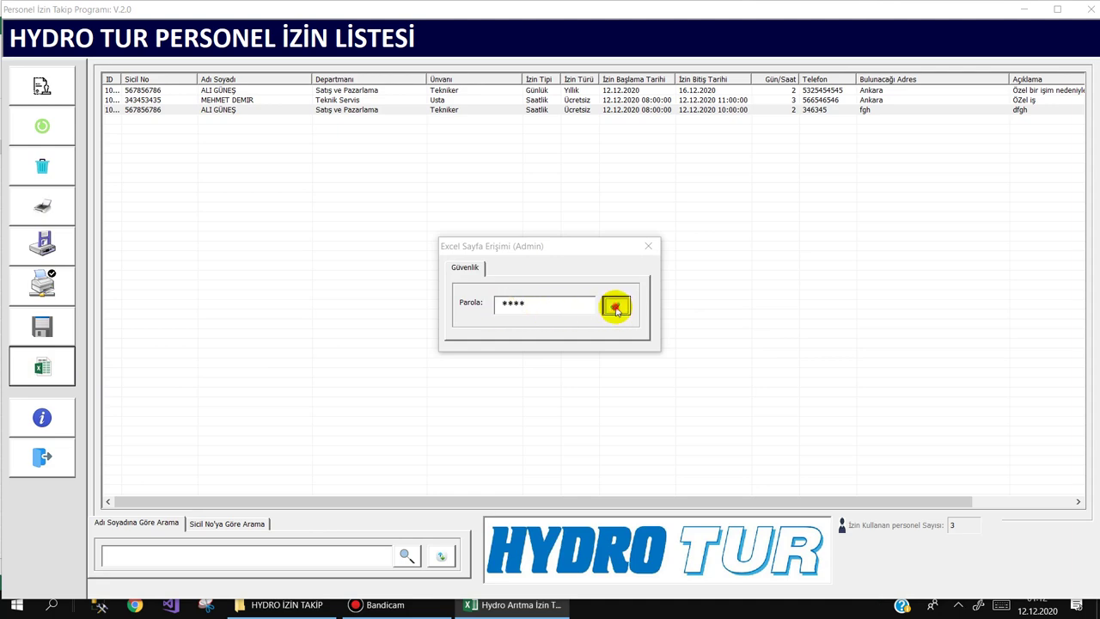
Enter the admin password in the Parola field, then return to the leave program
click(613, 306)
click(221, 354)
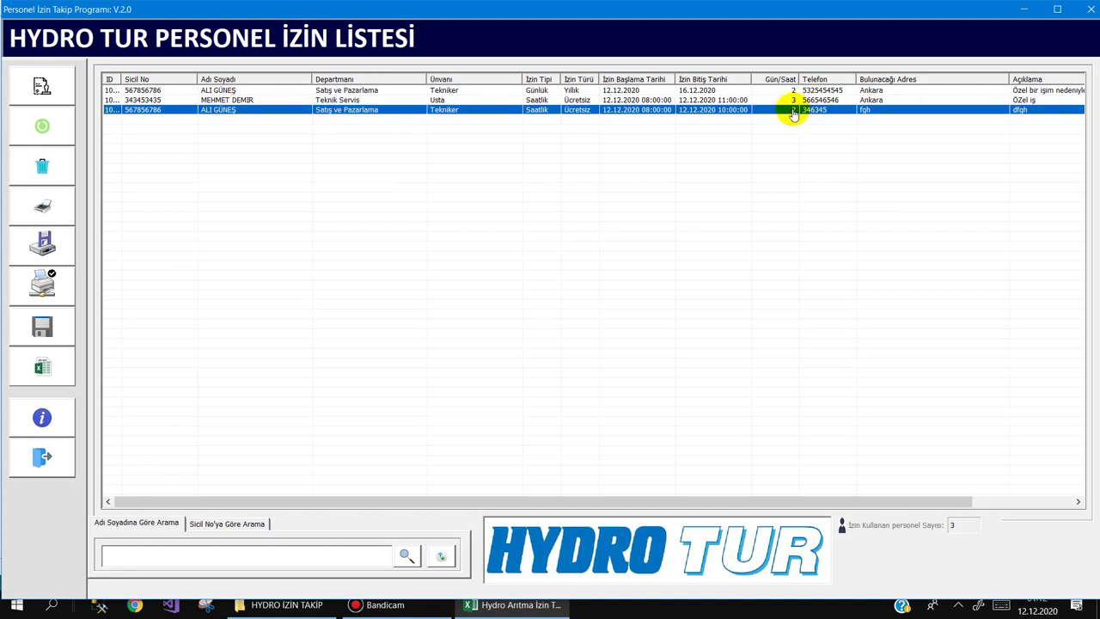
Widen the İzin Başlama Tarihi column and delete the first technician leave record
click(651, 100)
click(656, 109)
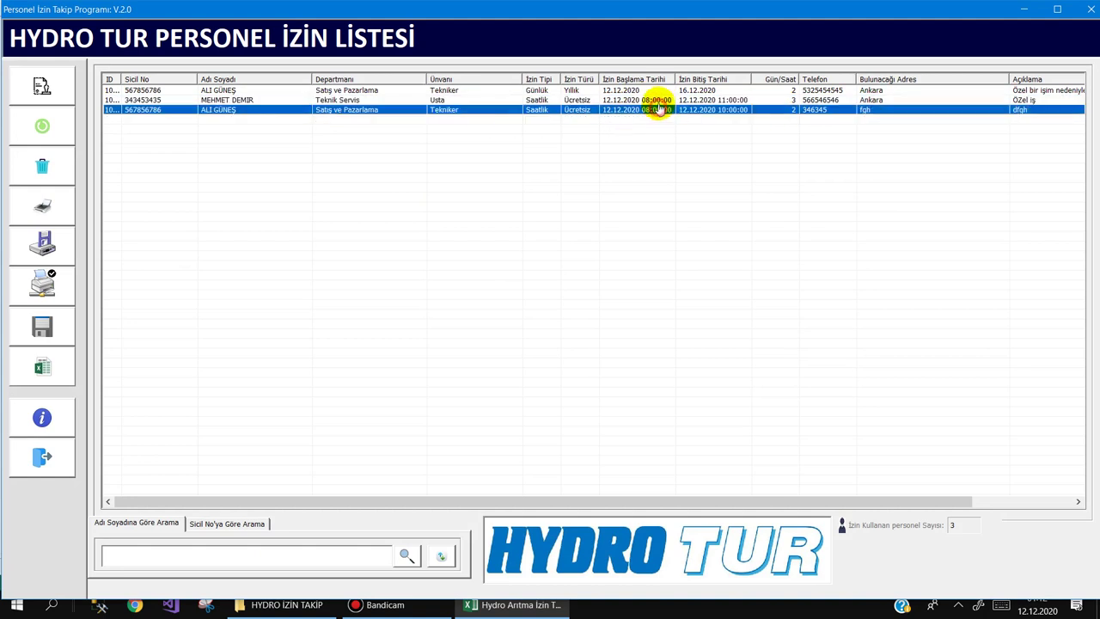
click(643, 101)
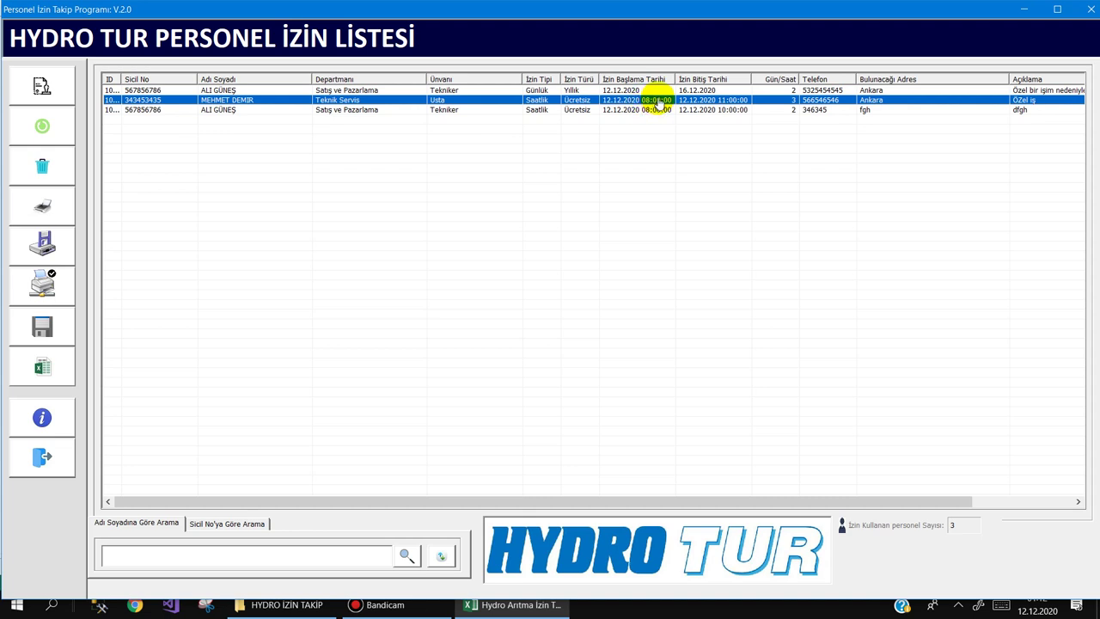
drag(675, 79, 685, 79)
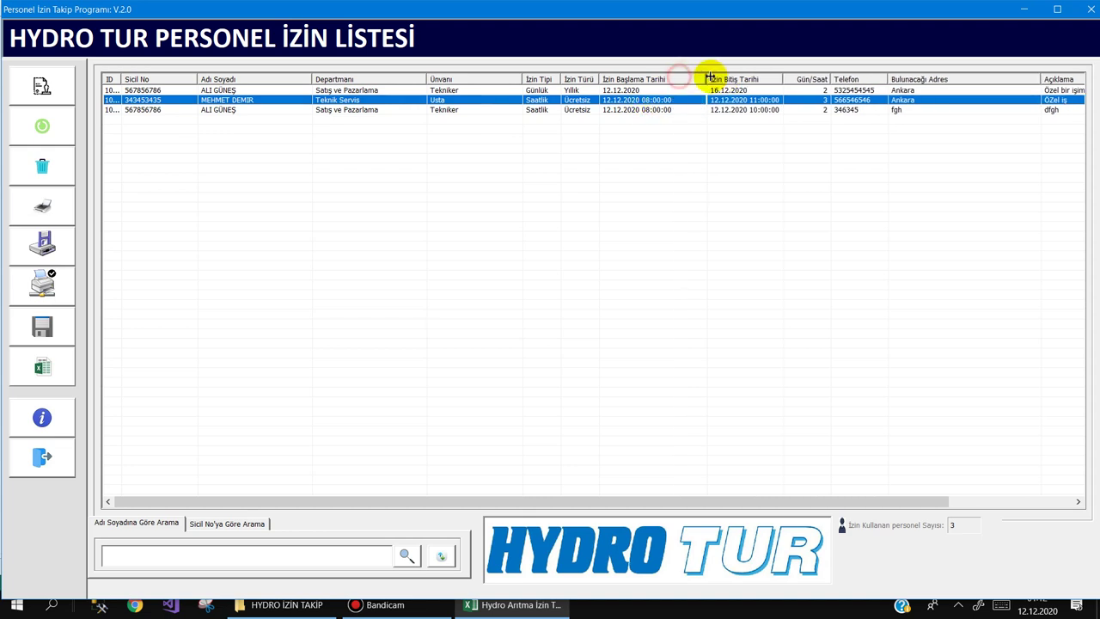
click(639, 110)
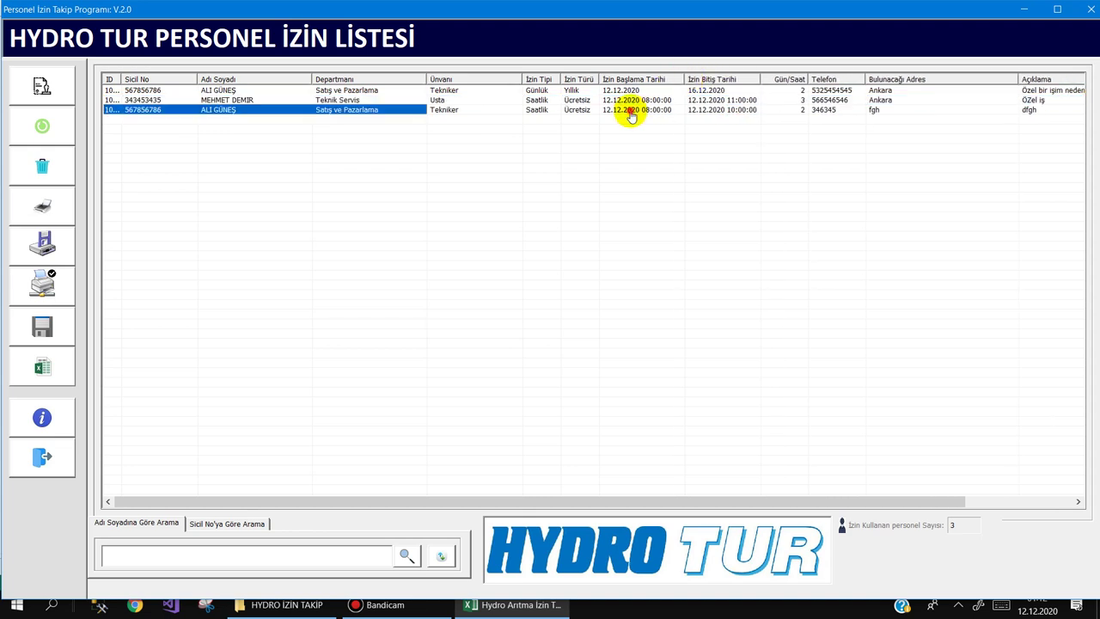
click(43, 168)
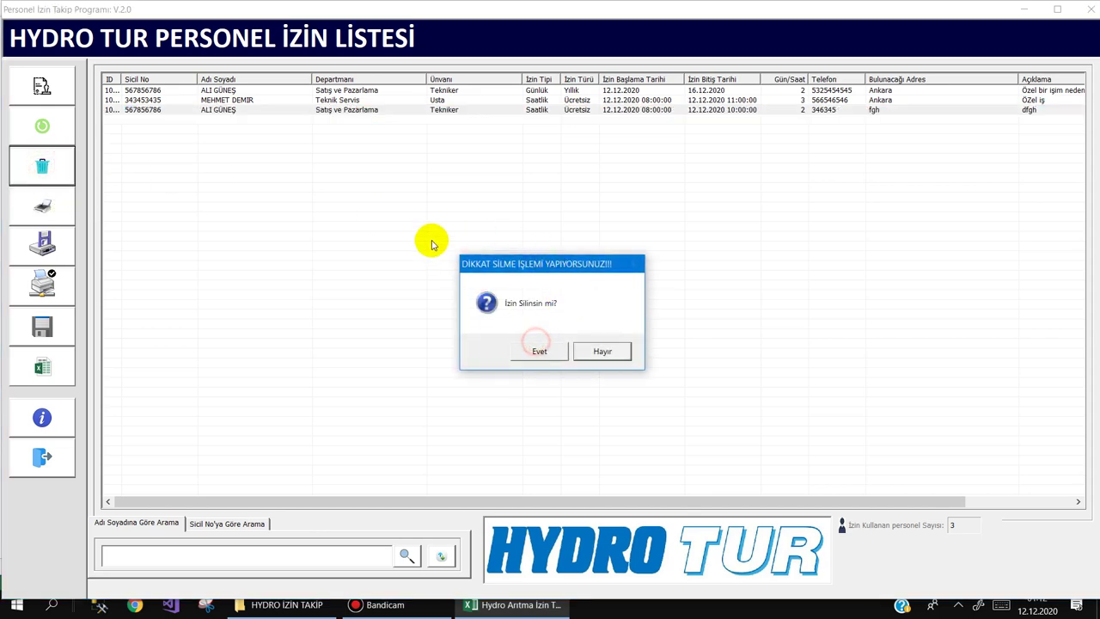
click(539, 351)
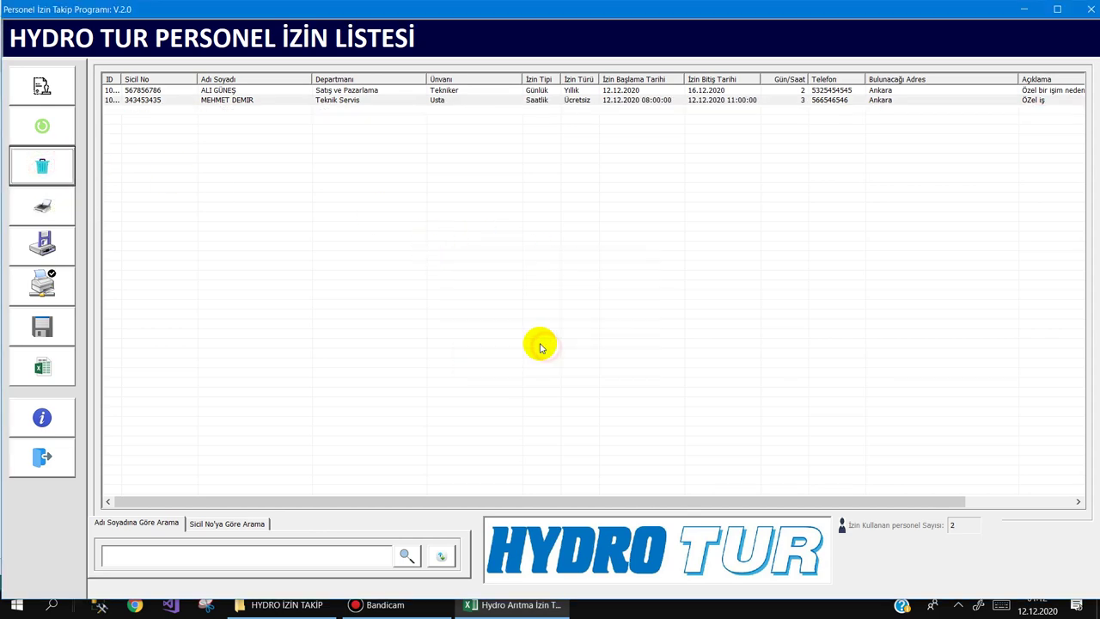
Delete the remaining technician leave record, then open the personnel list
double_click(173, 93)
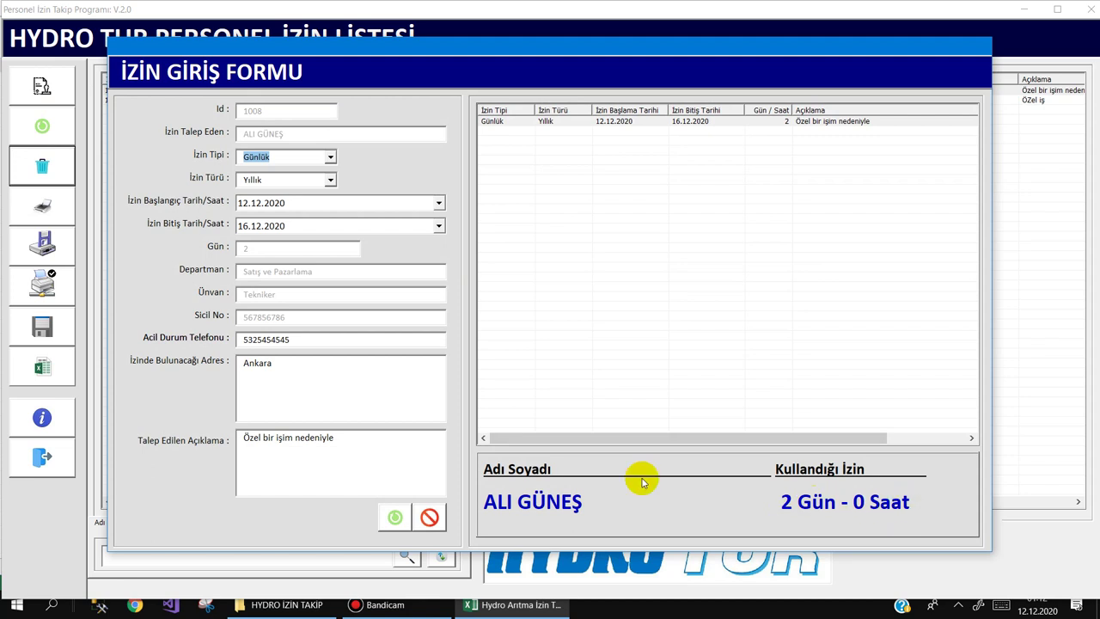
click(429, 518)
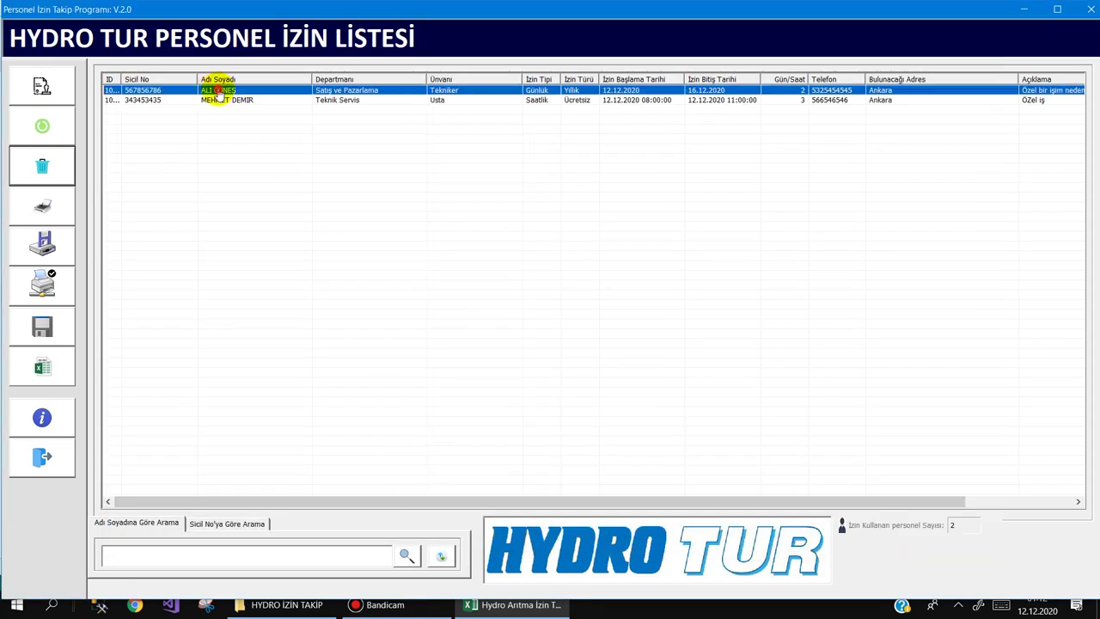
click(42, 165)
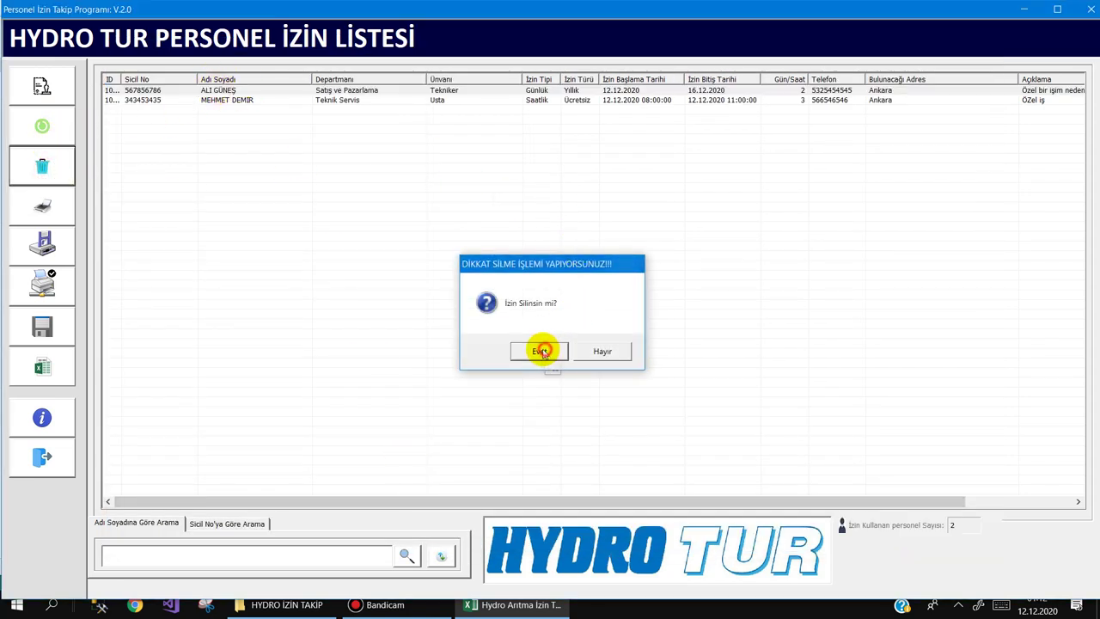
click(540, 351)
click(39, 88)
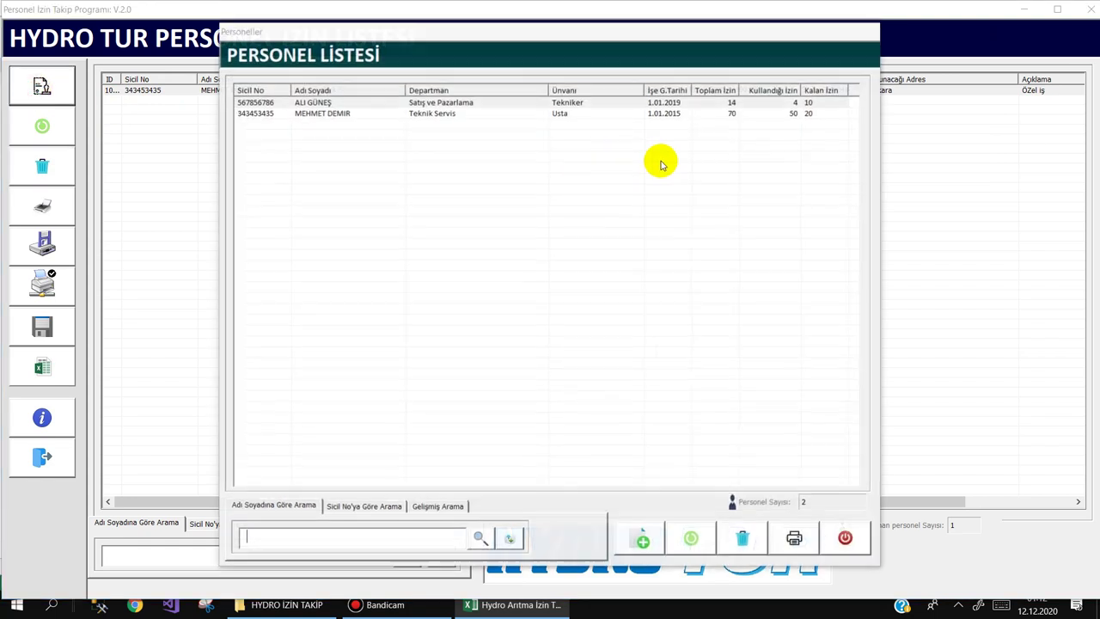
Check both employees' remaining leave in Personel Listesi, then close it
click(812, 104)
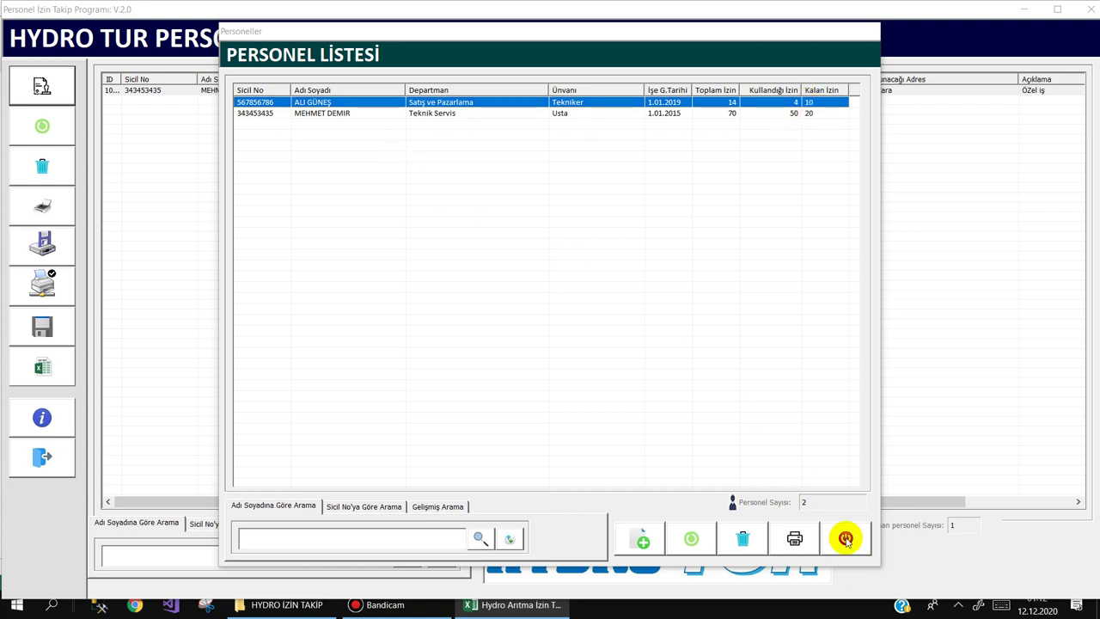
click(780, 115)
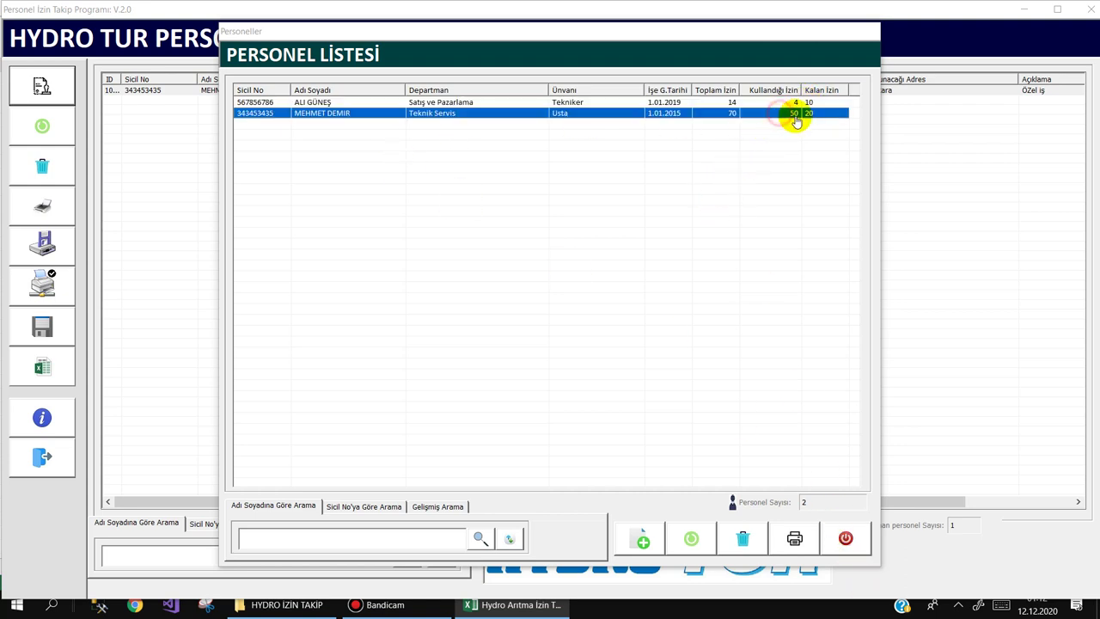
click(824, 538)
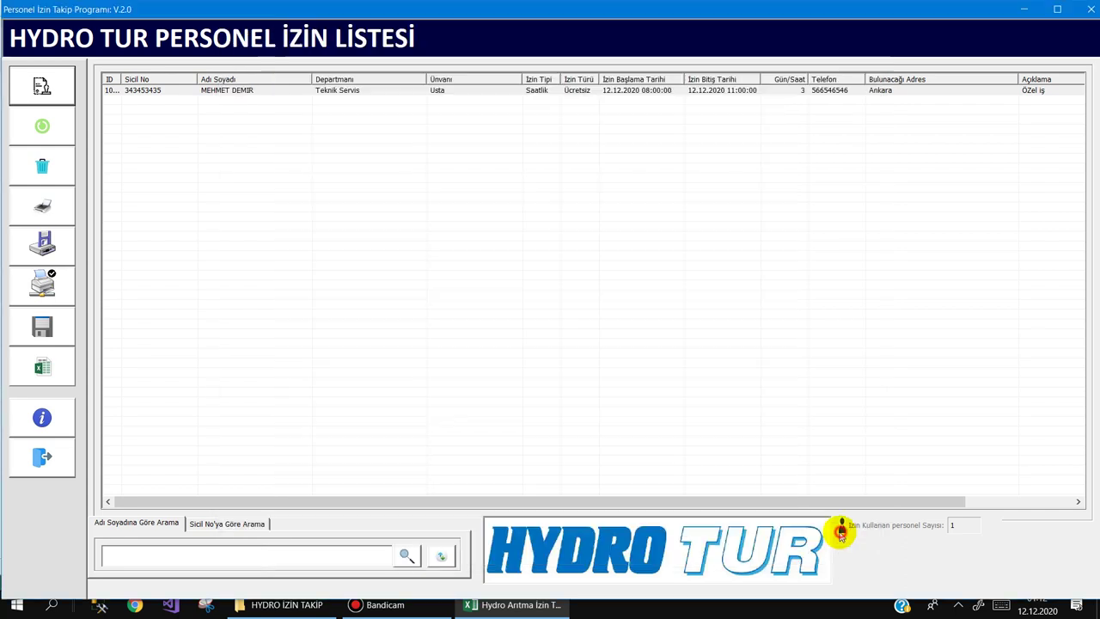
Delete the last leave record, leaving the list at 0 staff
click(453, 92)
click(40, 165)
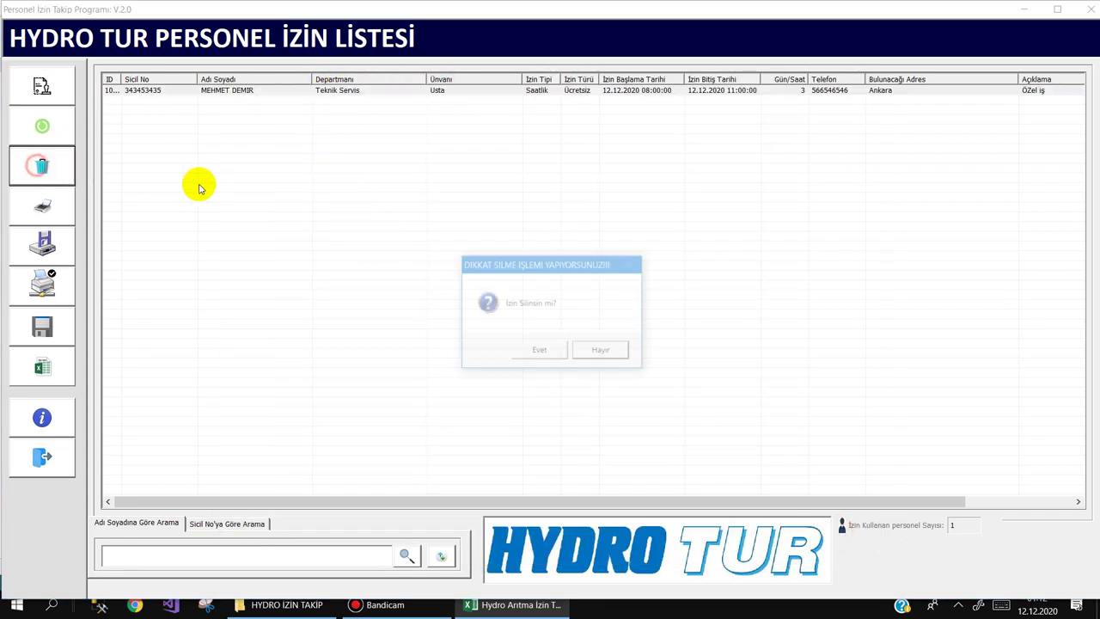
click(539, 349)
click(42, 95)
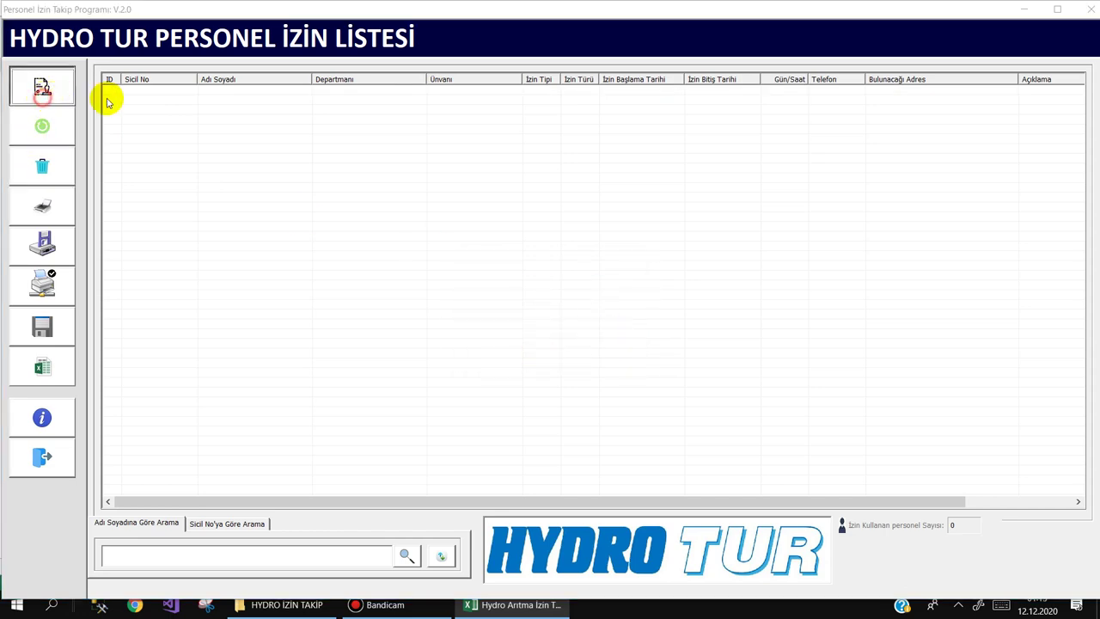
Start a leave entry for the sales technician with type Günlük and category Yıllık
double_click(707, 112)
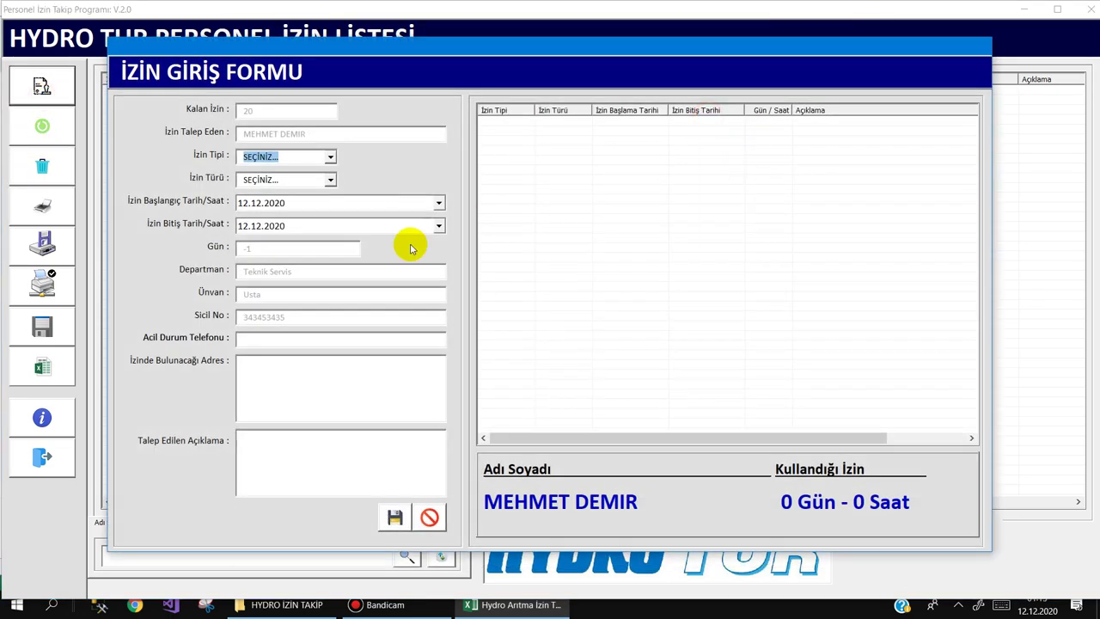
click(430, 517)
click(41, 91)
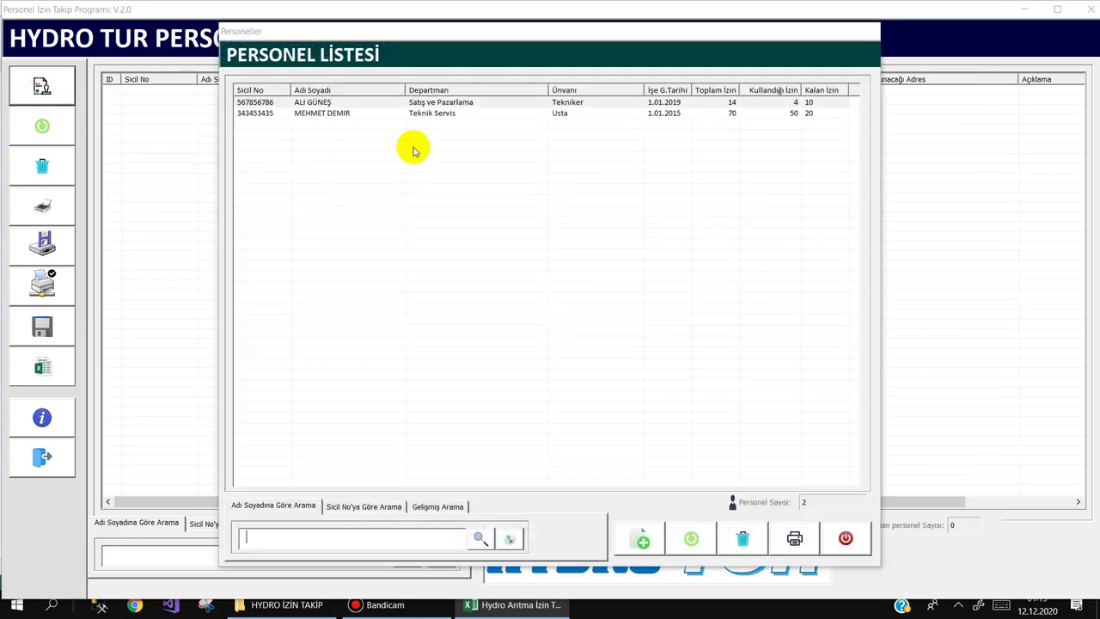
double_click(350, 104)
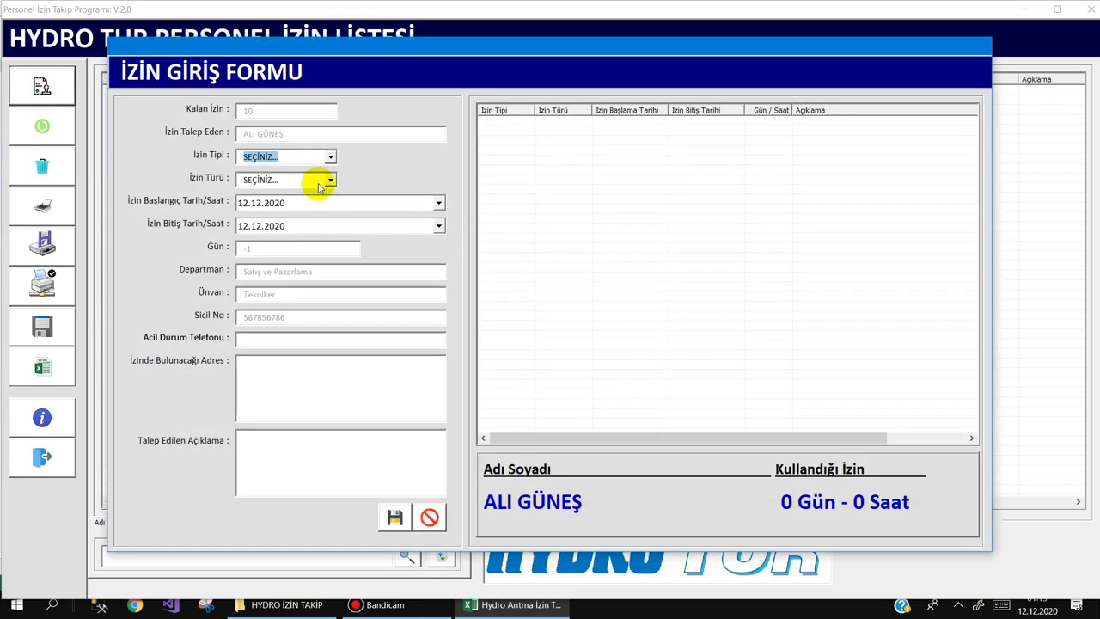
click(330, 157)
click(301, 182)
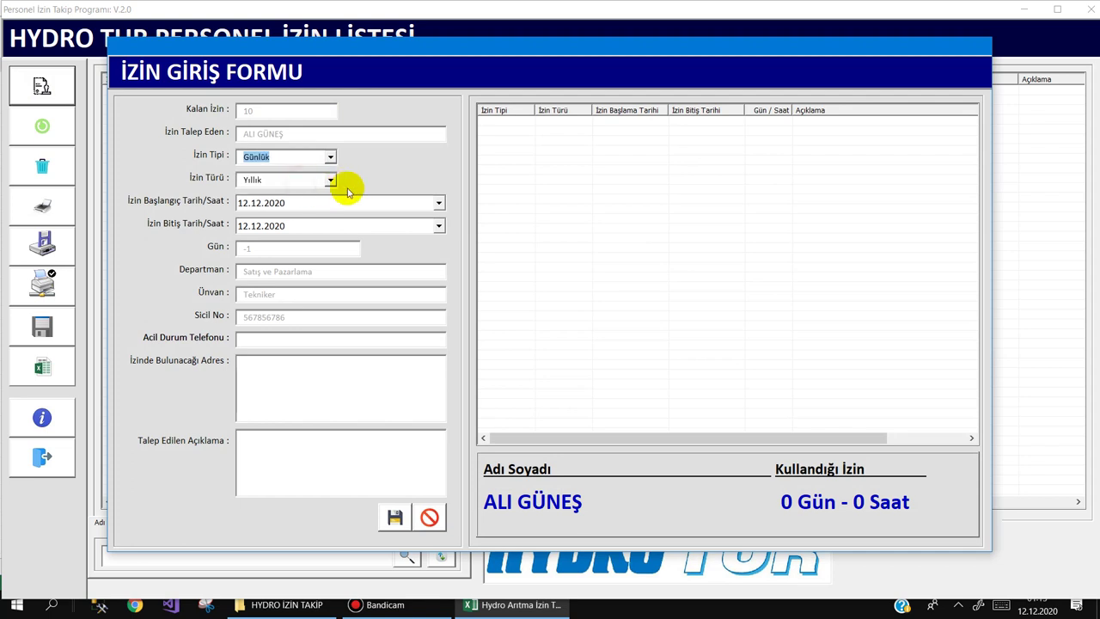
click(330, 179)
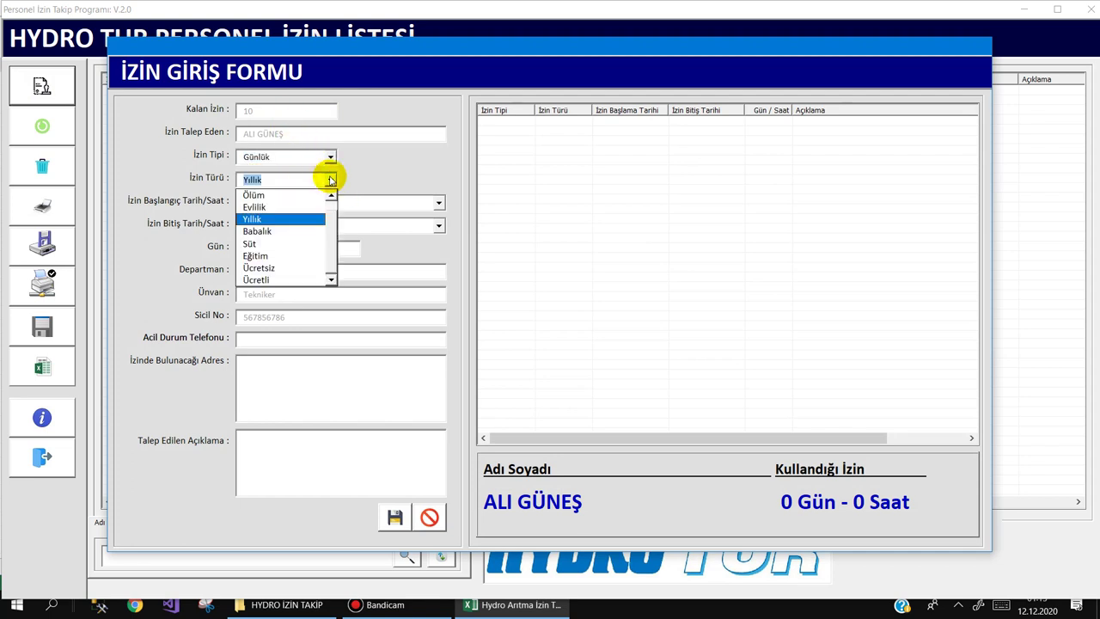
click(330, 179)
Set end date 19.12.2020, fill in 'fgfg' and 'dfgf', and save the 4-day leave
click(438, 226)
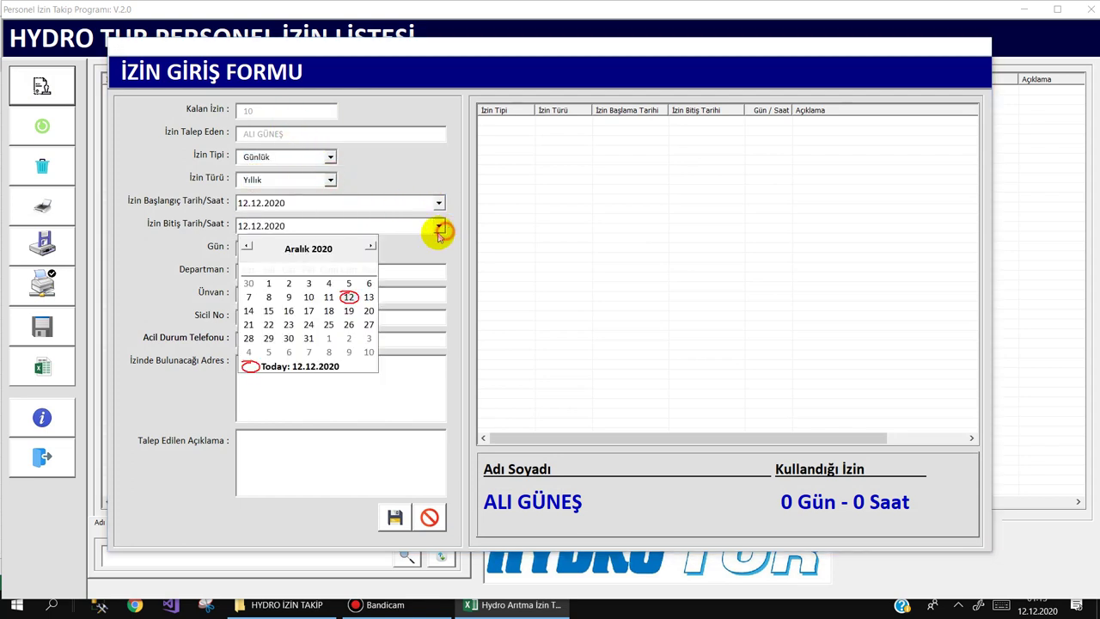
click(348, 311)
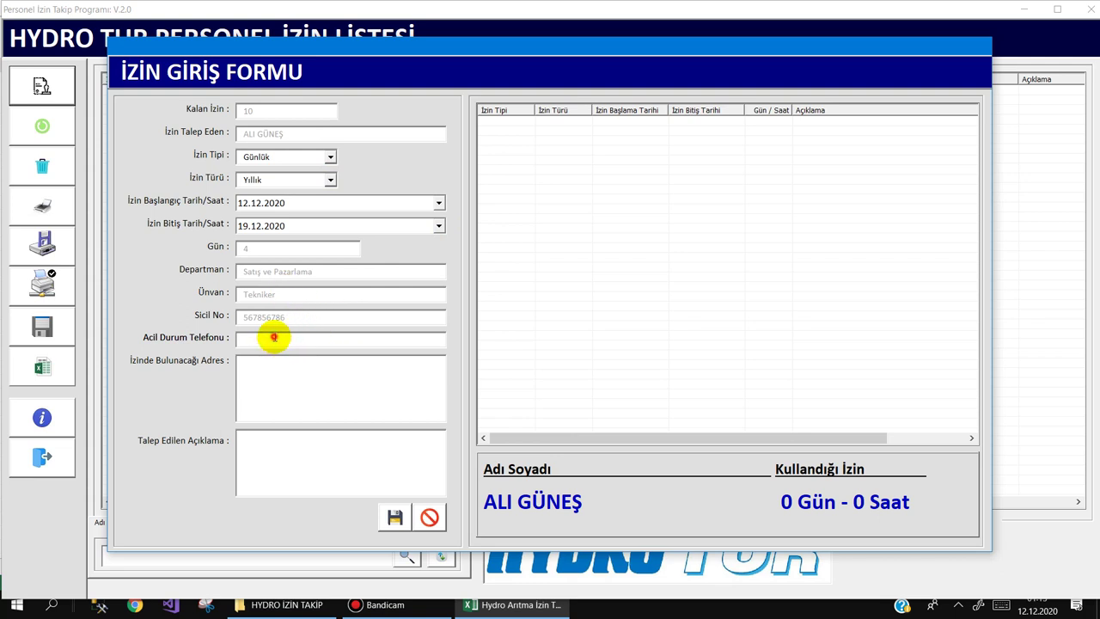
text(3454fgfg)
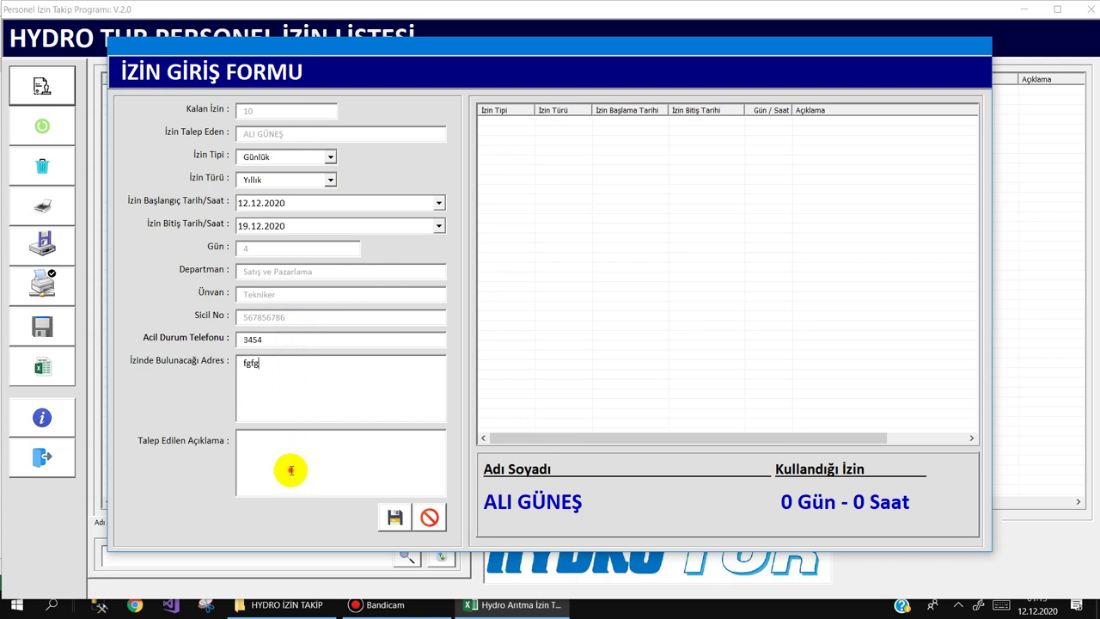
click(289, 467)
text(dfgf)
click(394, 519)
click(505, 347)
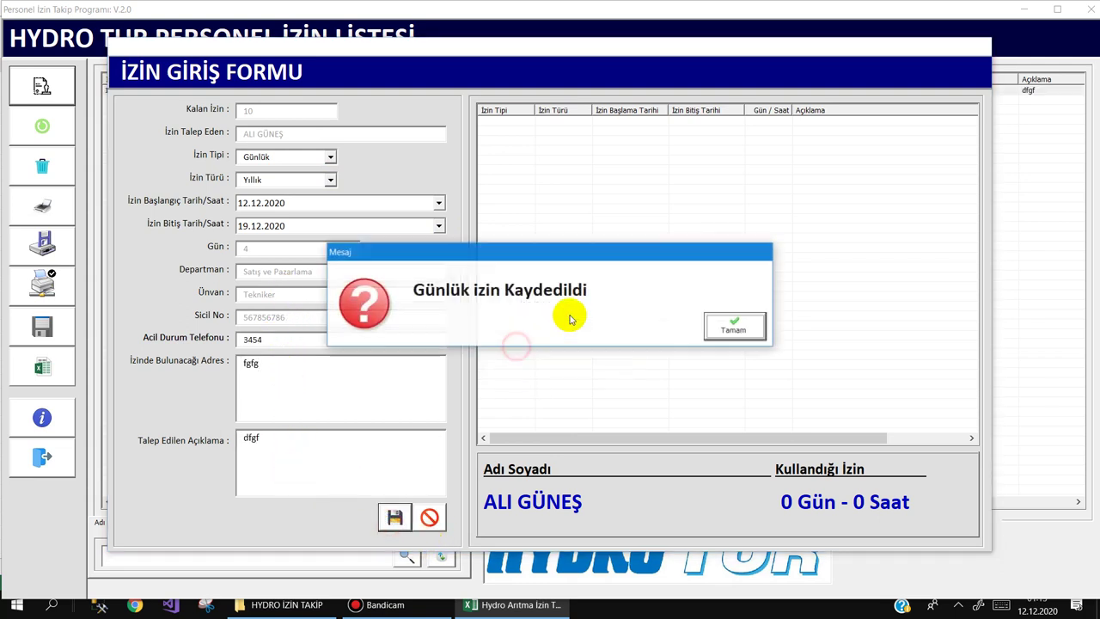
click(730, 324)
Filter the personnel list for remaining leave Büyüktür 10
click(47, 93)
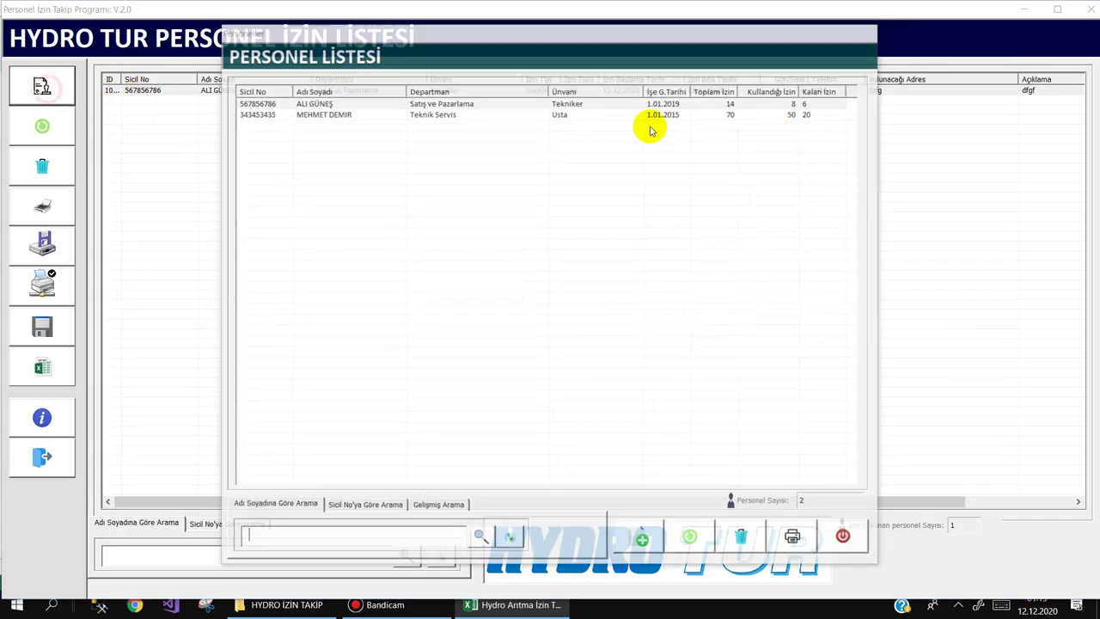
click(815, 104)
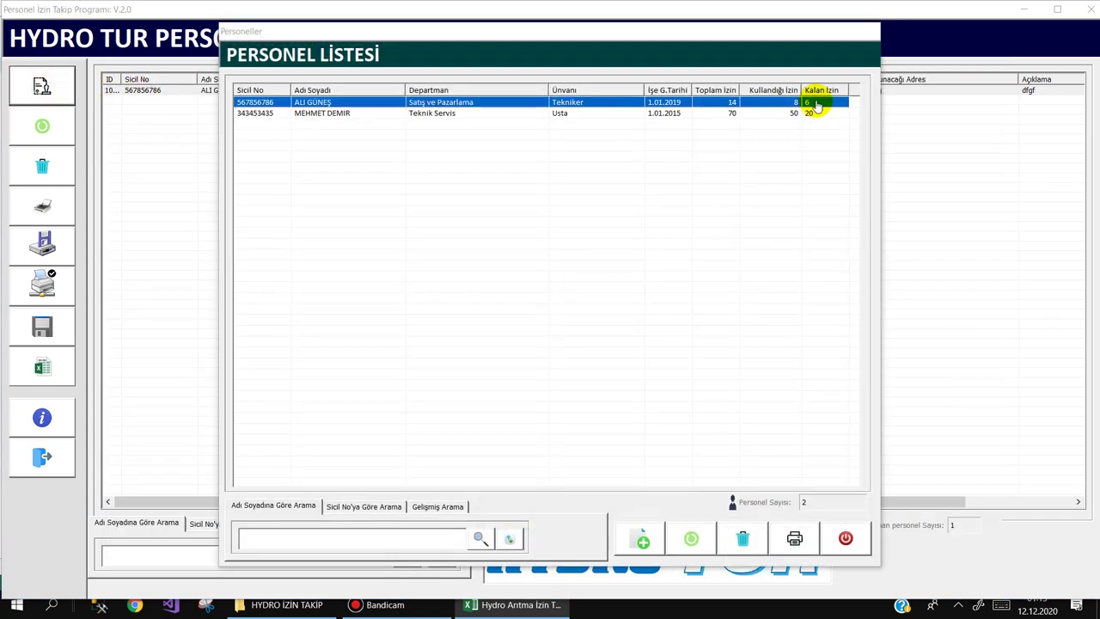
click(327, 538)
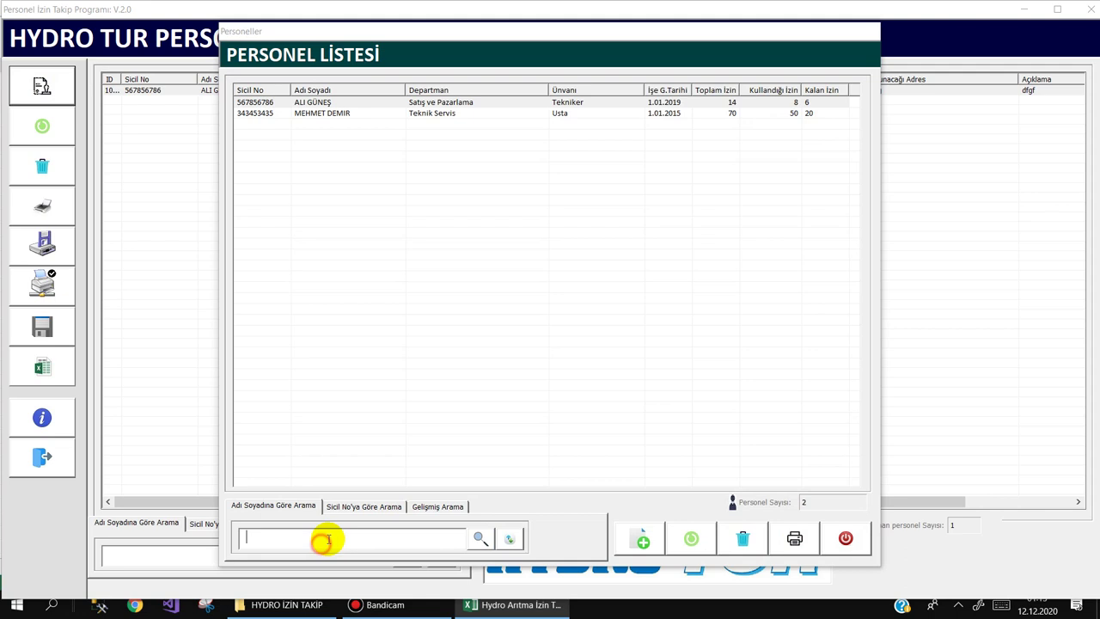
click(362, 507)
click(436, 505)
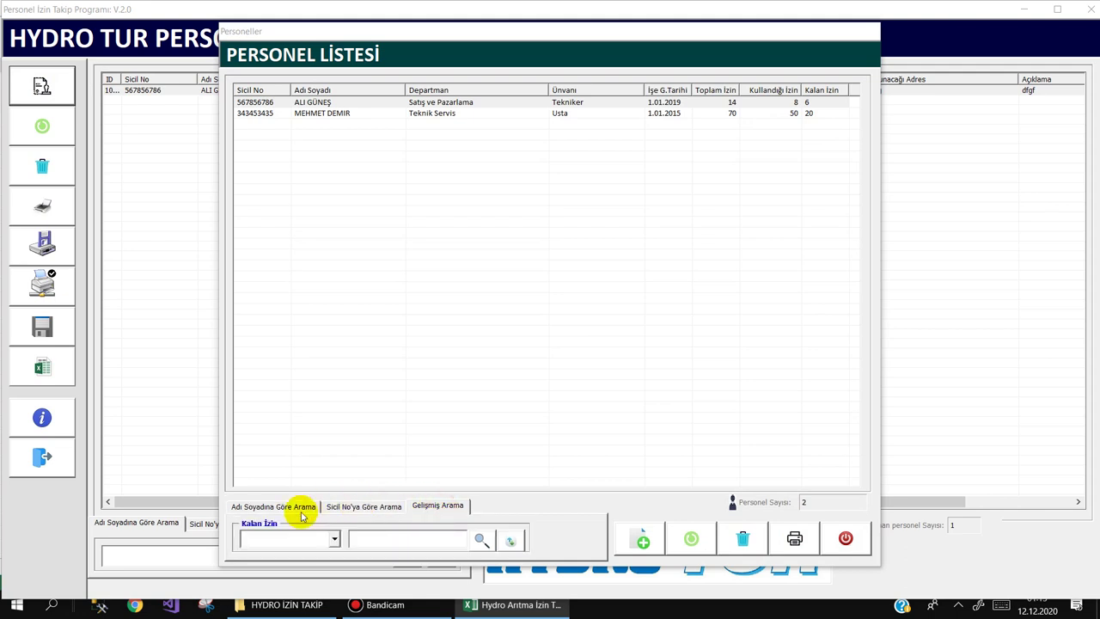
click(334, 538)
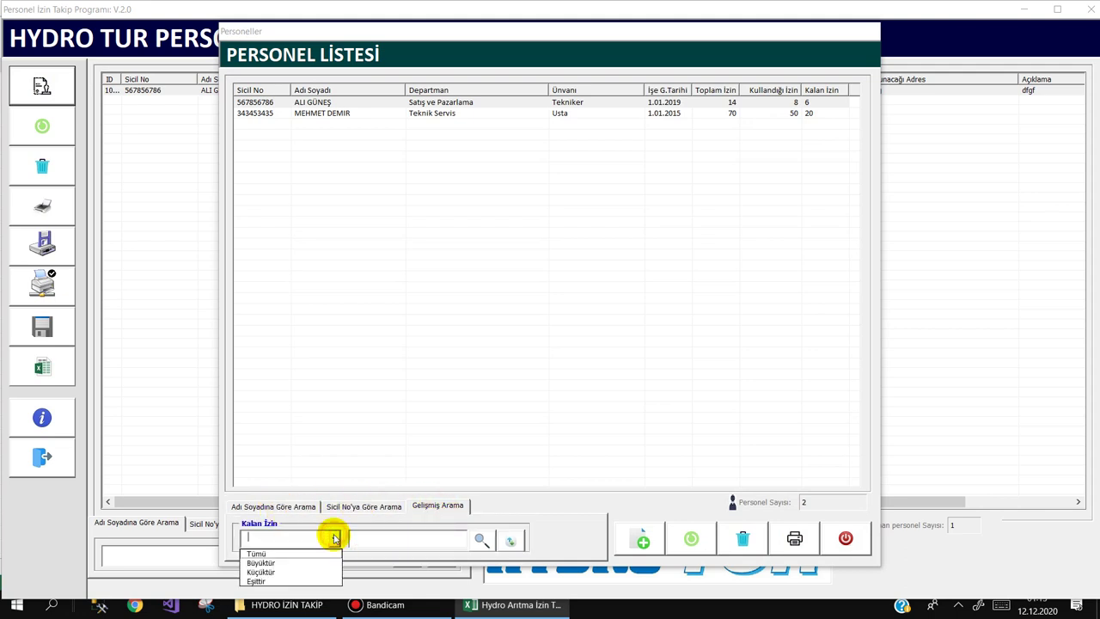
click(278, 563)
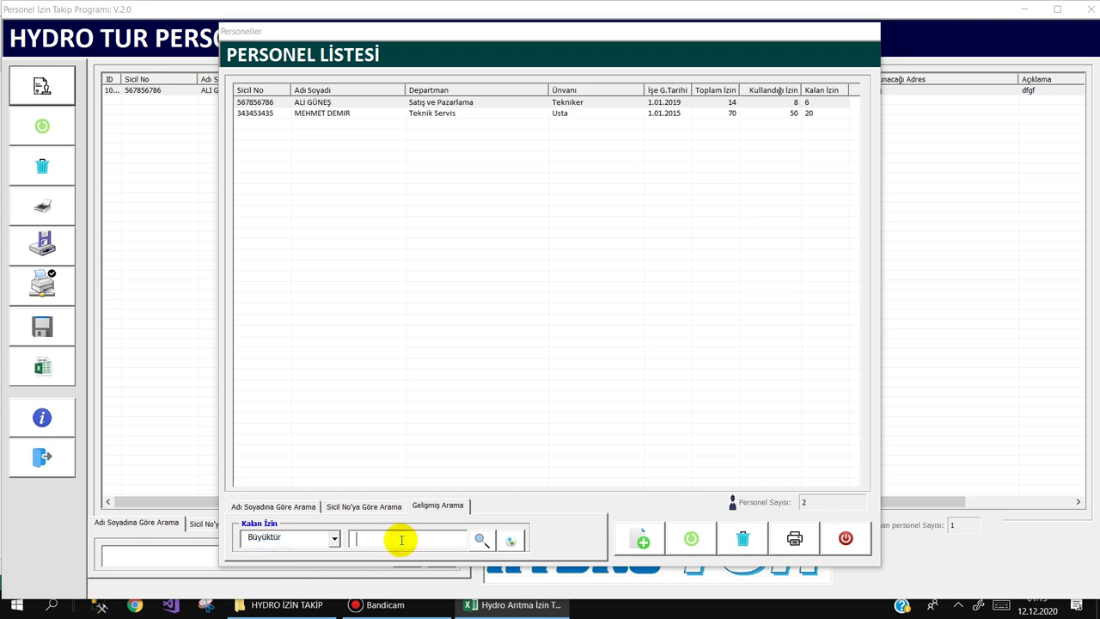
text(5)
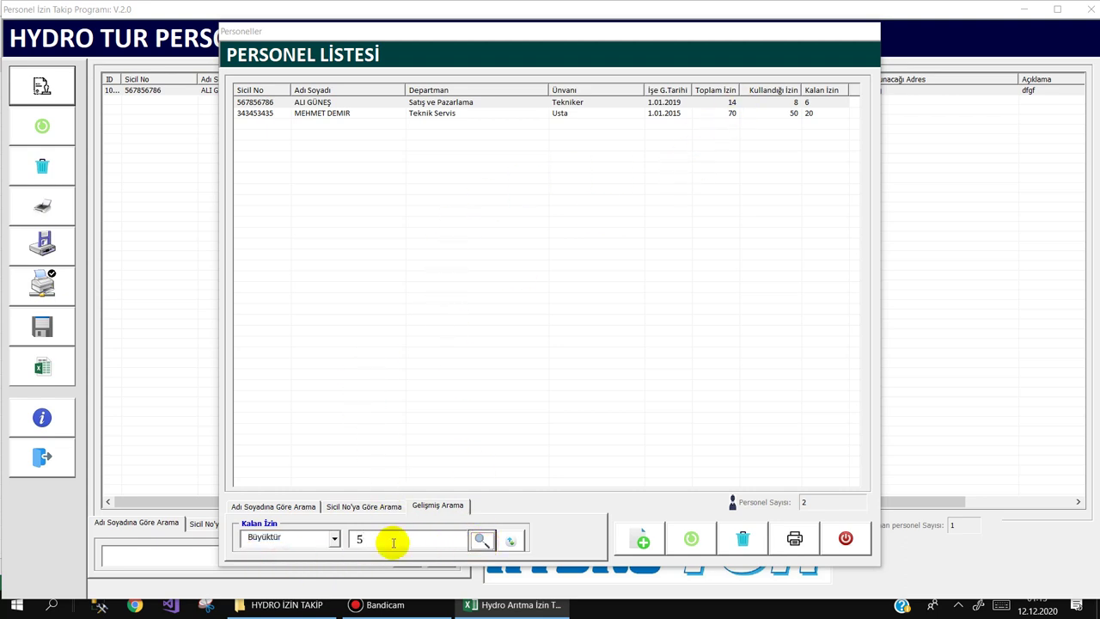
key(BackSpace)
text(10)
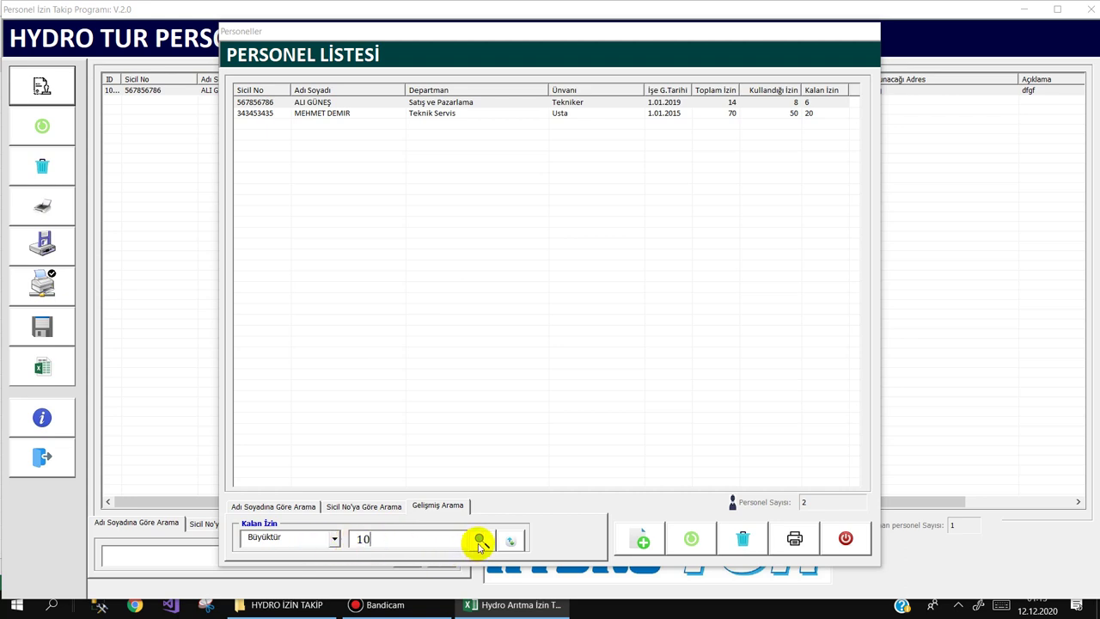
click(478, 541)
Rerun the filter with Küçüktür 10, showing the Tekniker with 6 days left
click(337, 103)
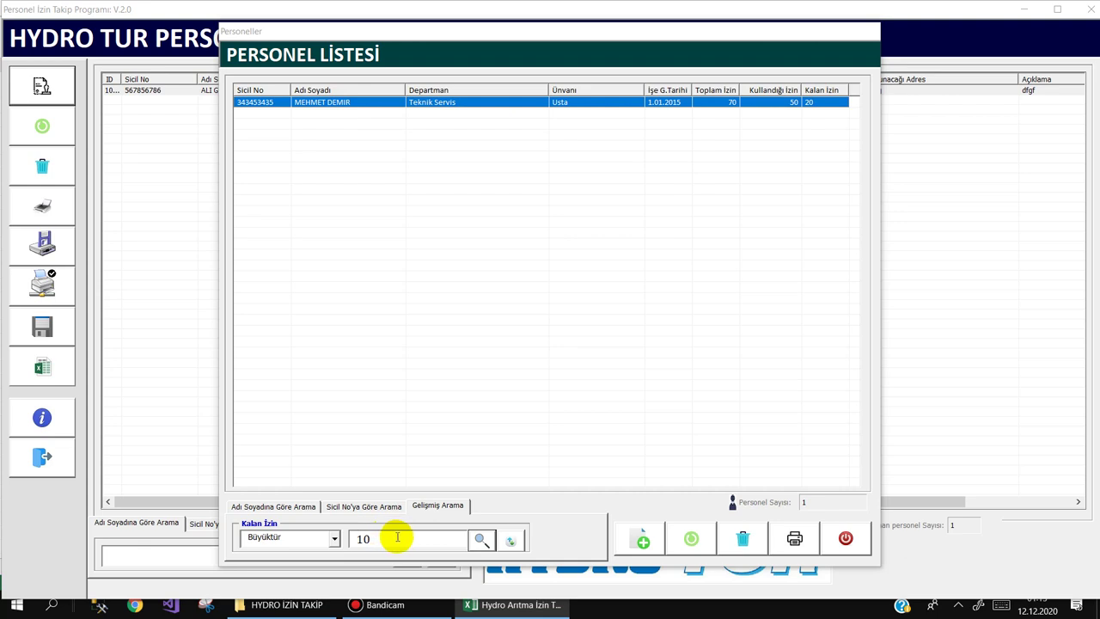
click(334, 537)
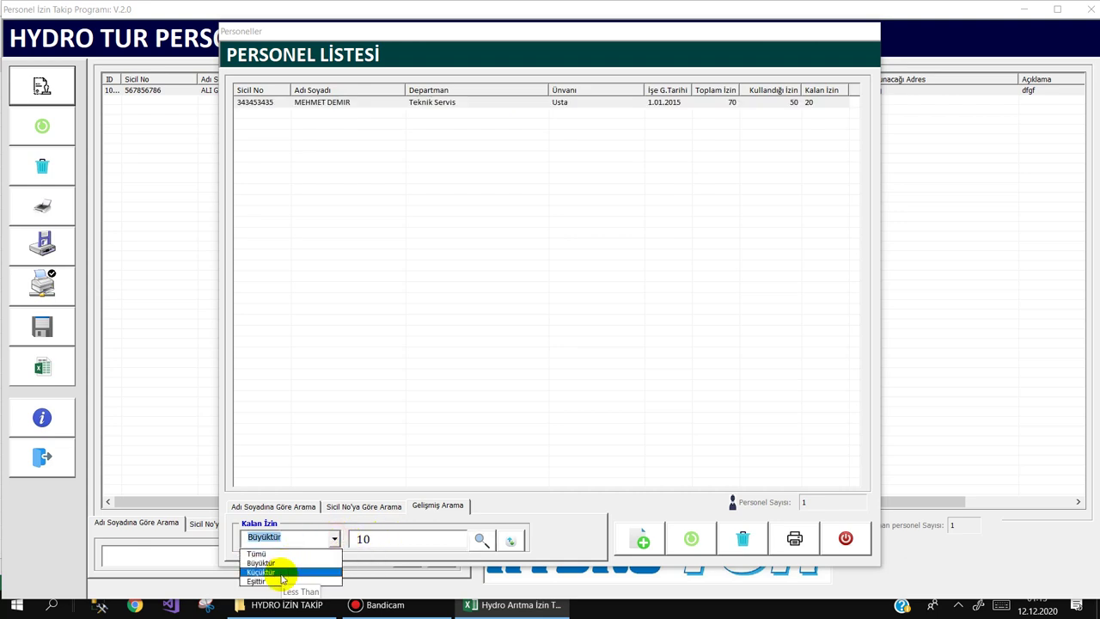
click(282, 572)
click(481, 538)
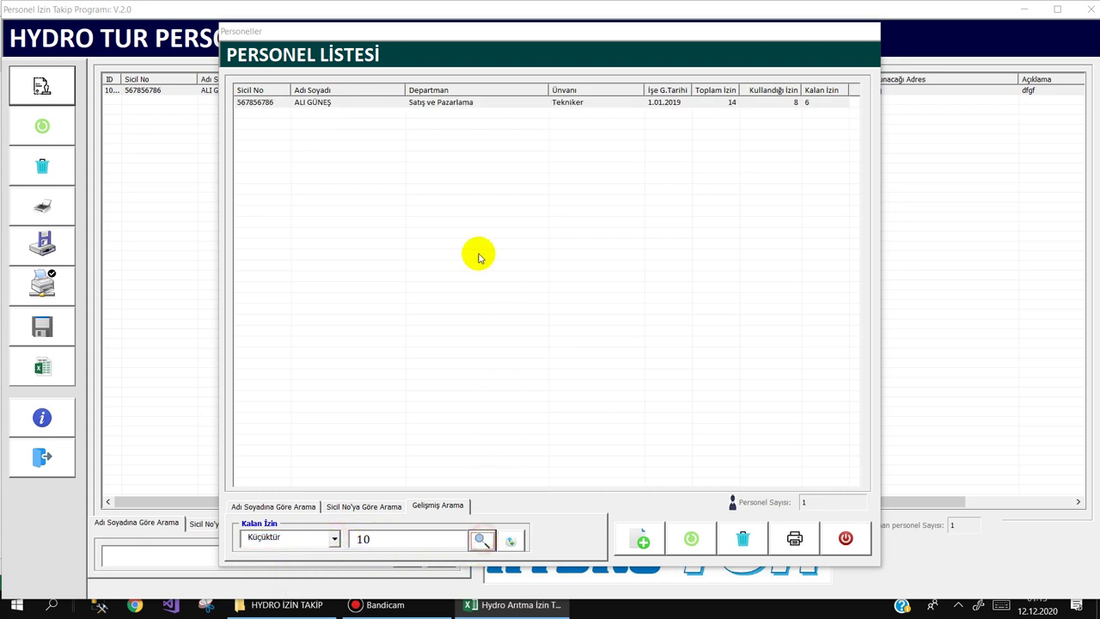
click(343, 103)
Search the personnel list by name, replacing 'me' with 'al'
click(361, 506)
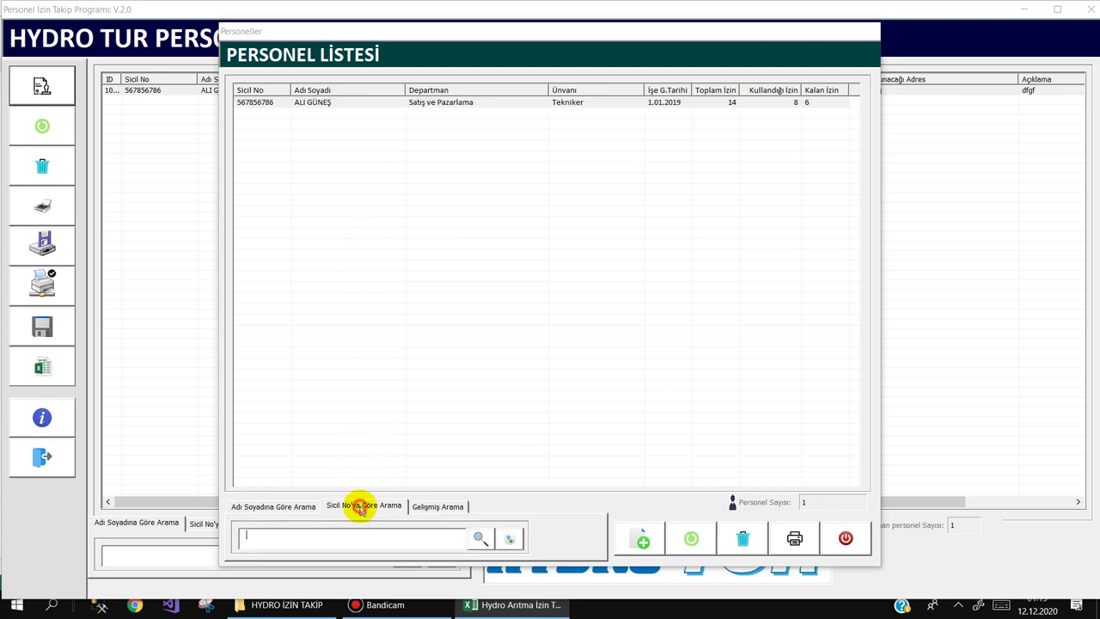
click(283, 506)
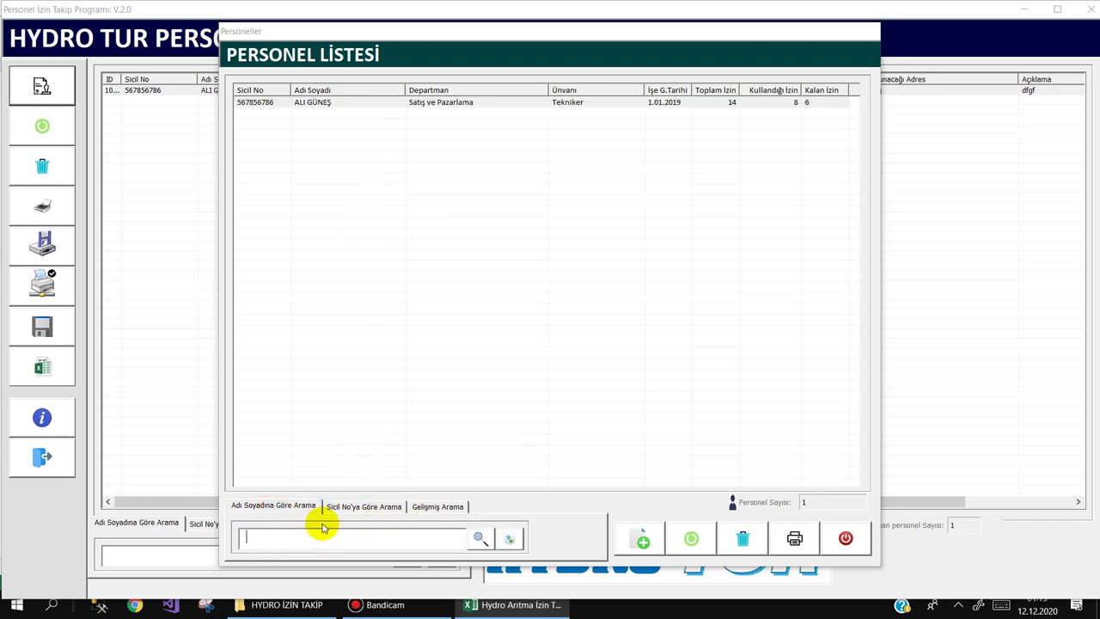
text(me)
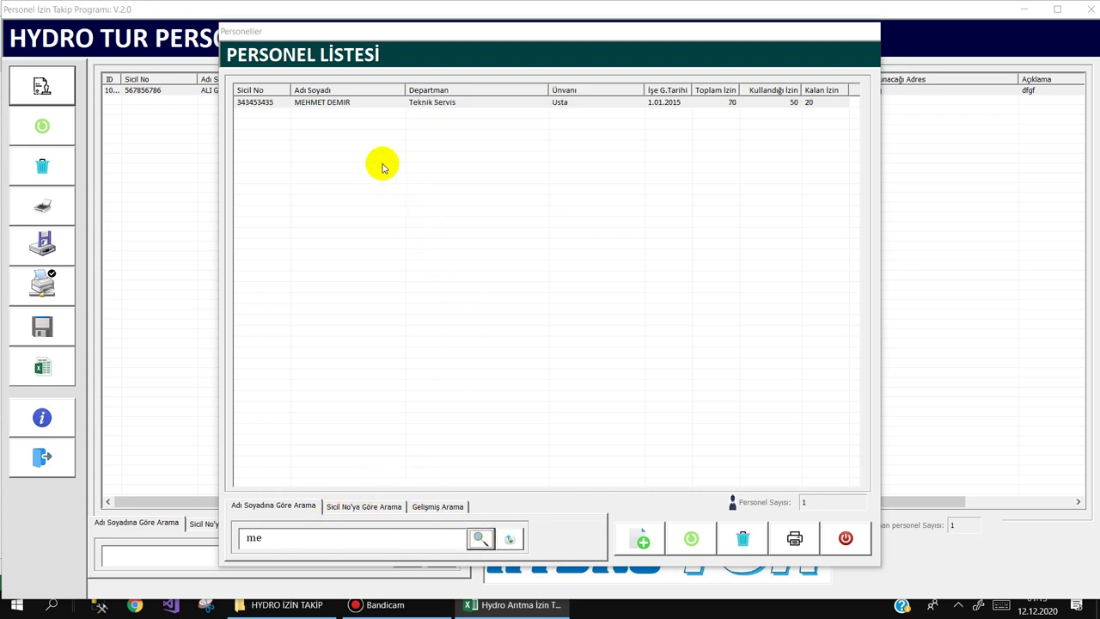
drag(283, 540, 208, 540)
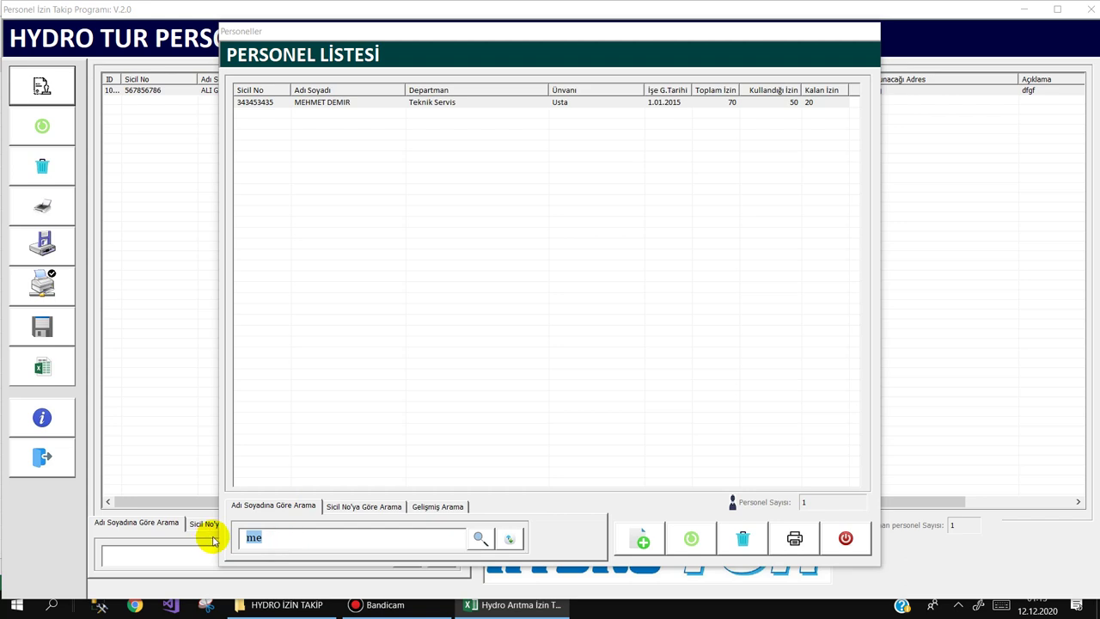
text(al)
click(481, 538)
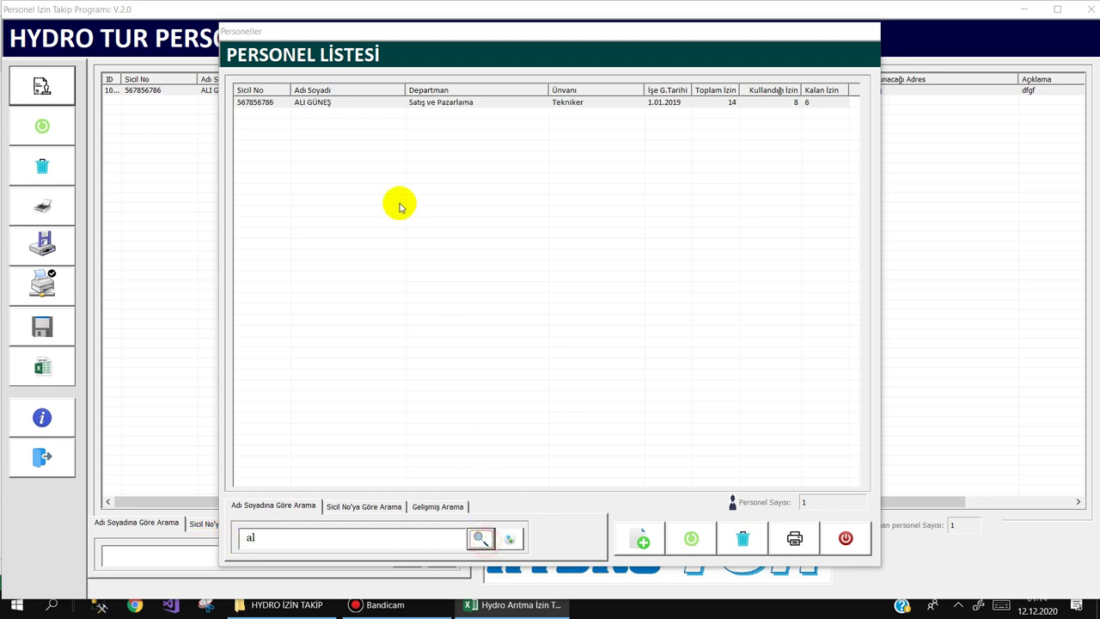
Restore the full personnel list, close it, and save the leave records
click(509, 538)
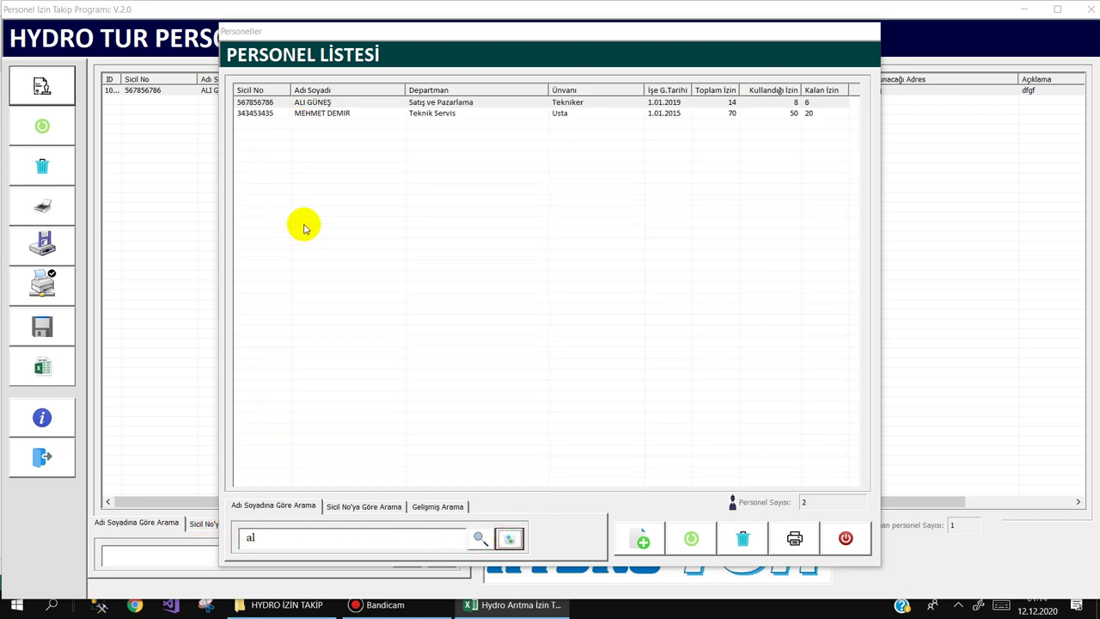
key(Escape)
click(45, 326)
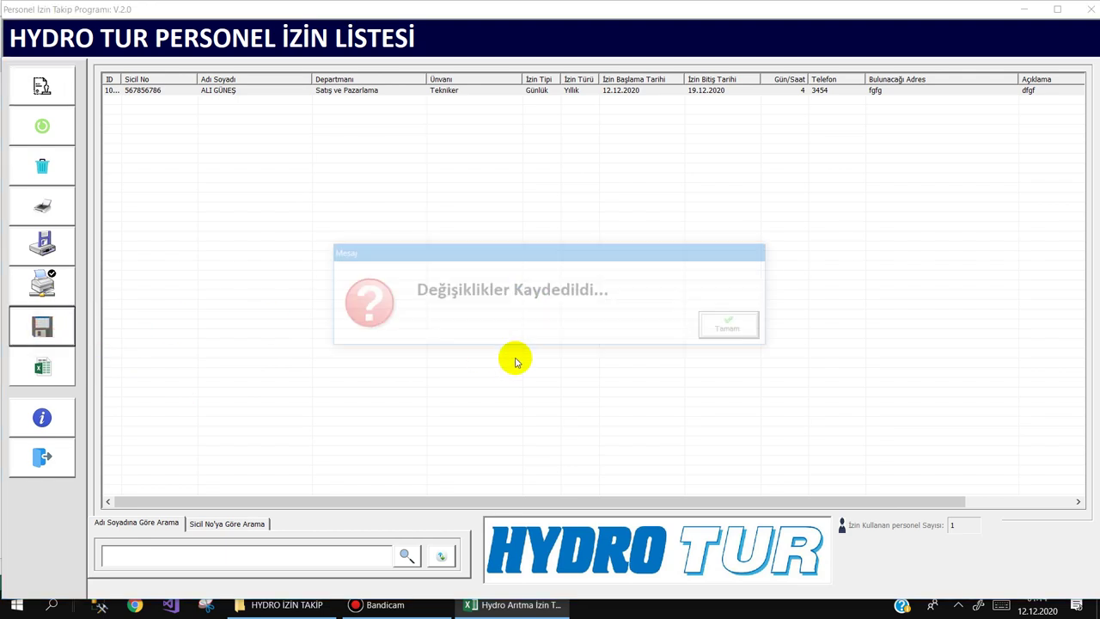
Open the Tekniker's saved 12.12.2020–19.12.2020 leave record showing 4 Gün used
click(729, 333)
click(43, 84)
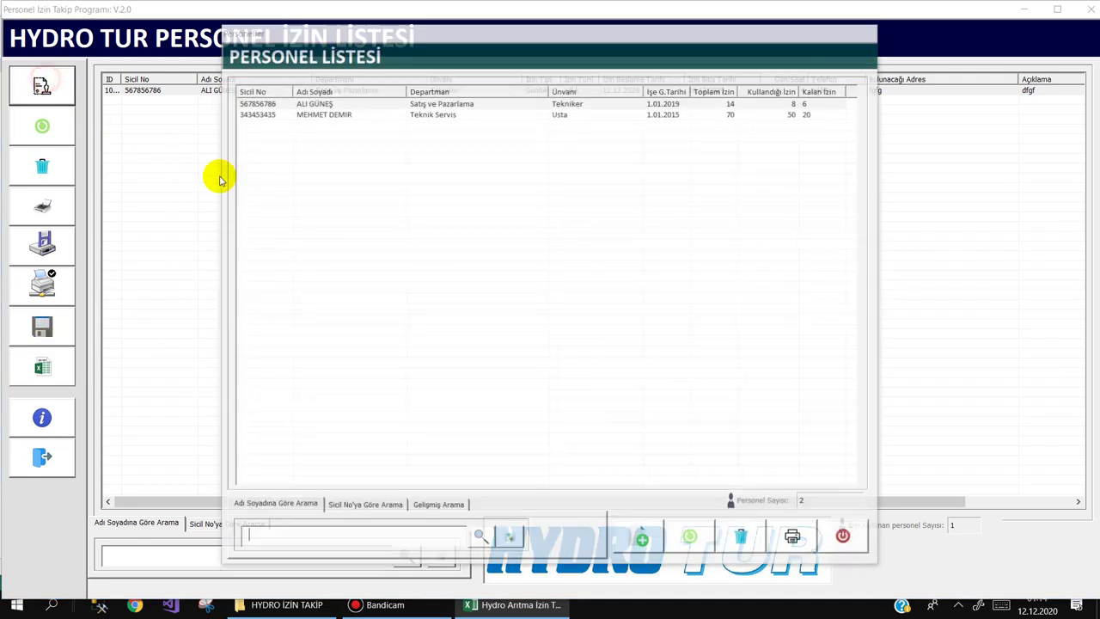
click(416, 103)
double_click(416, 112)
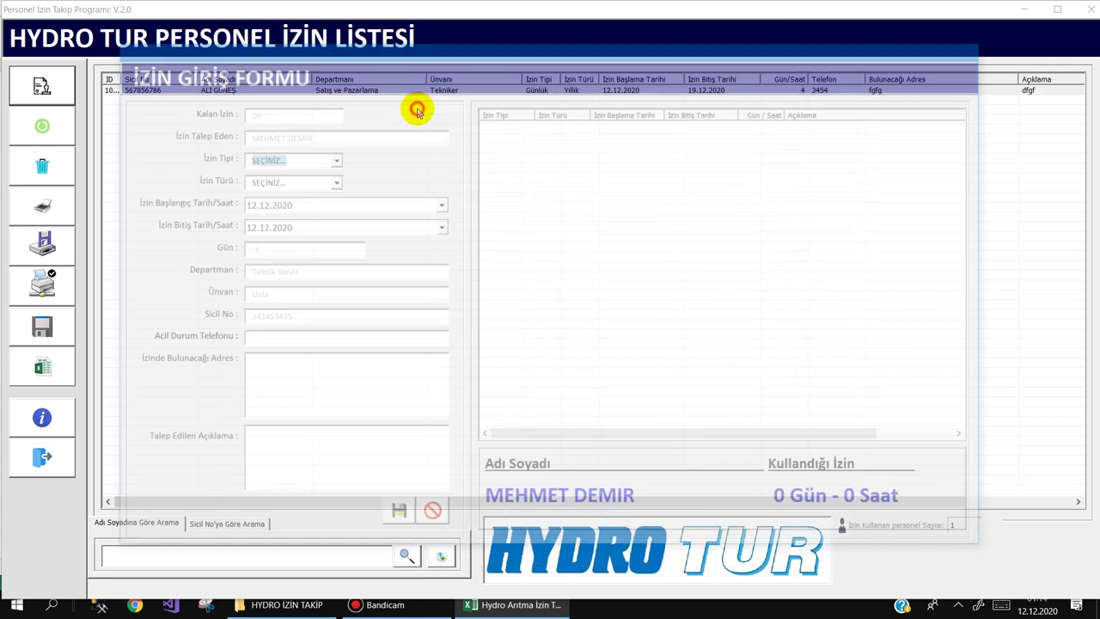
key(Escape)
double_click(283, 89)
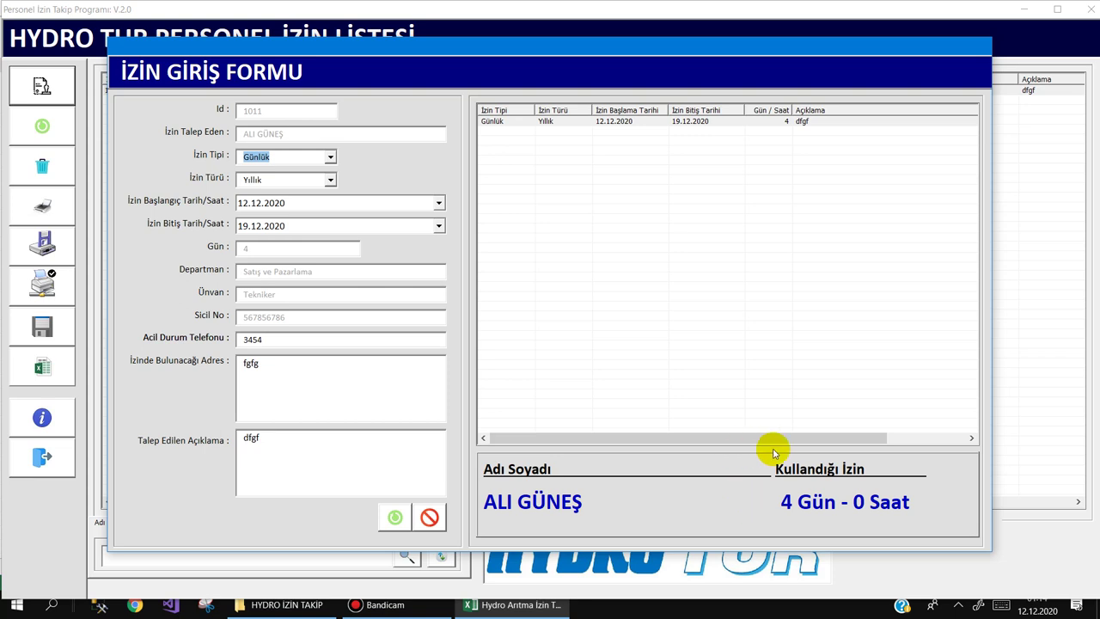
click(400, 603)
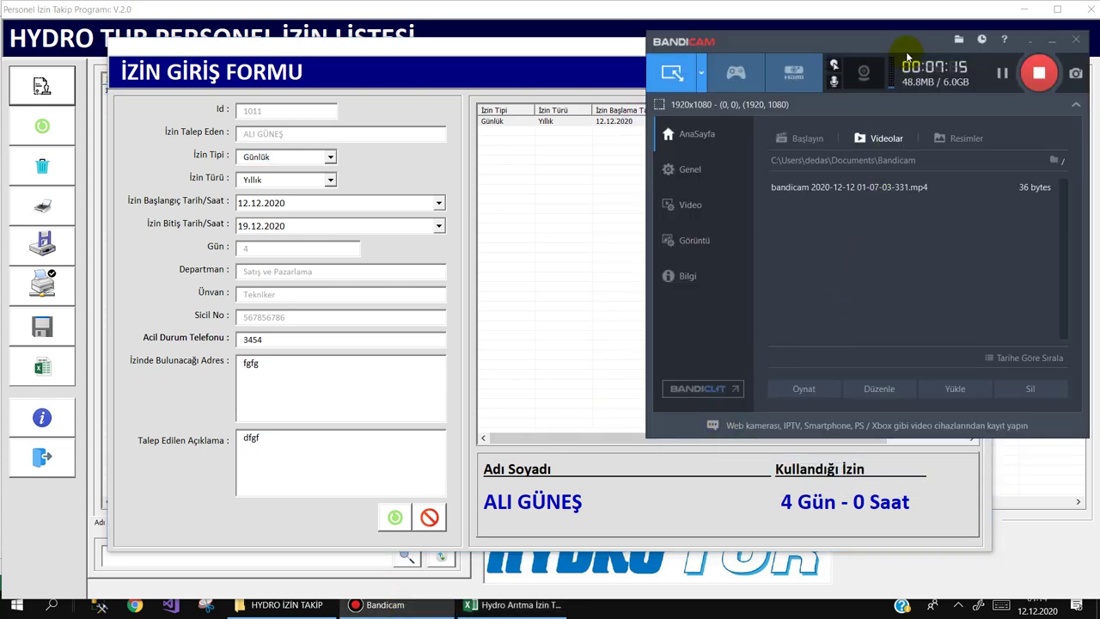
Move the Bandicam window slightly down and left on screen
mouse_move(894, 56)
mouse_down()
mouse_move(872, 137)
mouse_move(886, 44)
mouse_up()
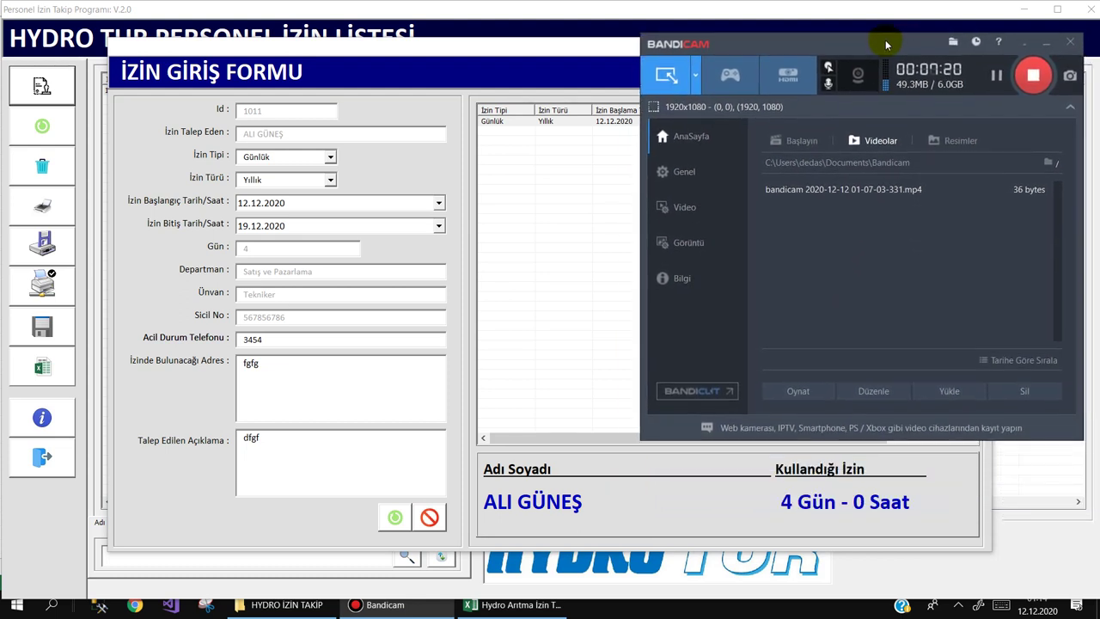